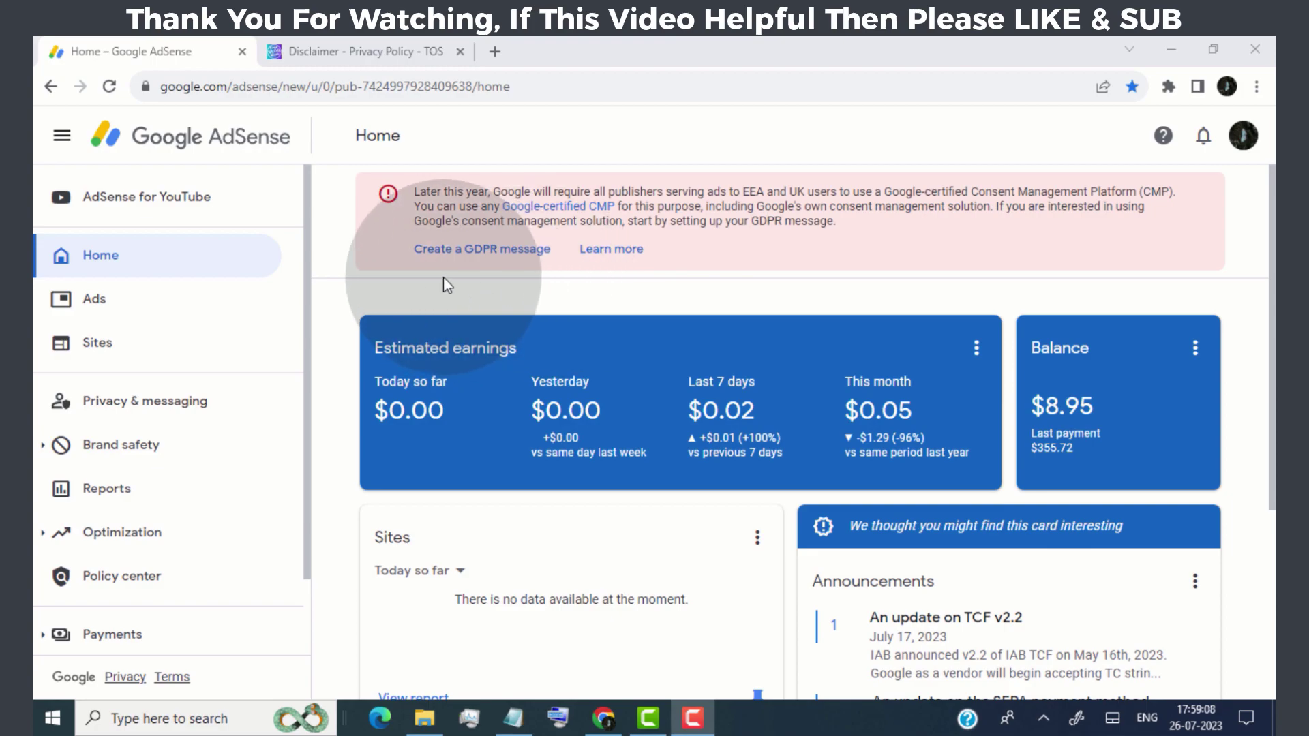
# Start a new GDPR message and rename it 'Freevlogmusic.com - GDPR message'
pyautogui.click(479, 249)
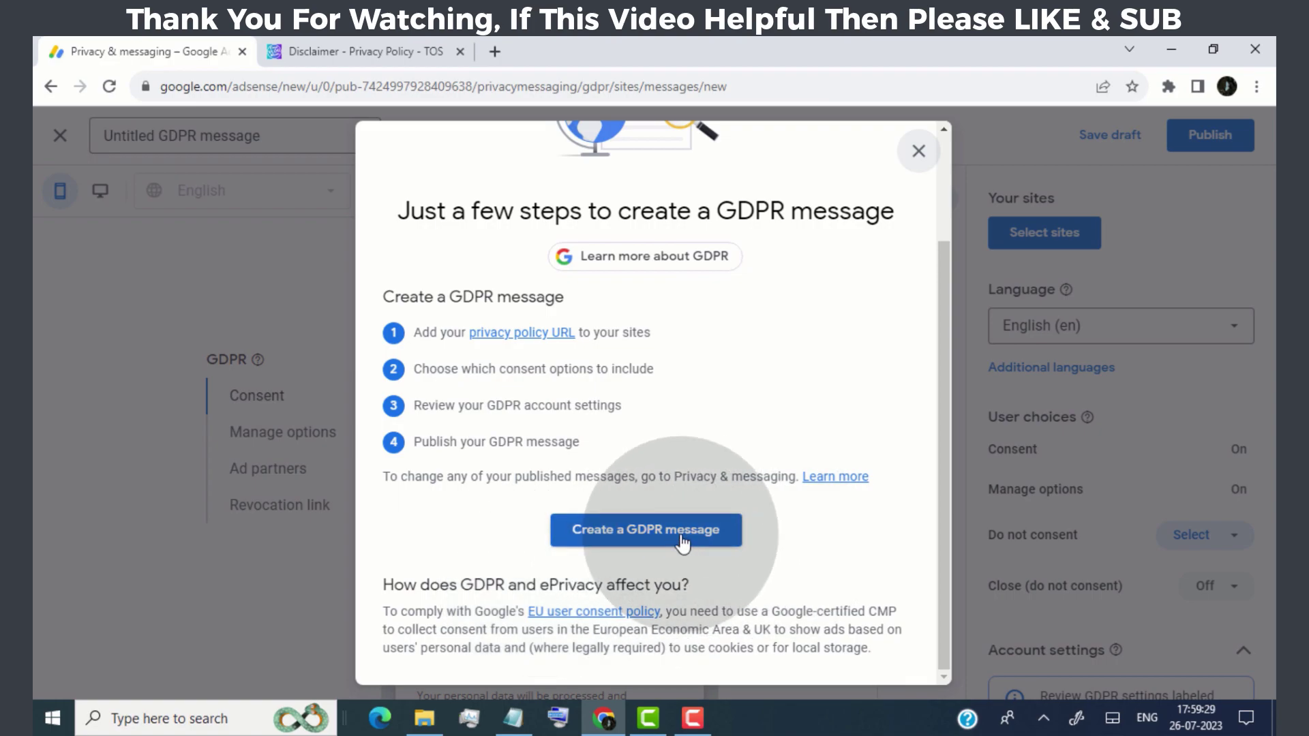
pyautogui.click(681, 539)
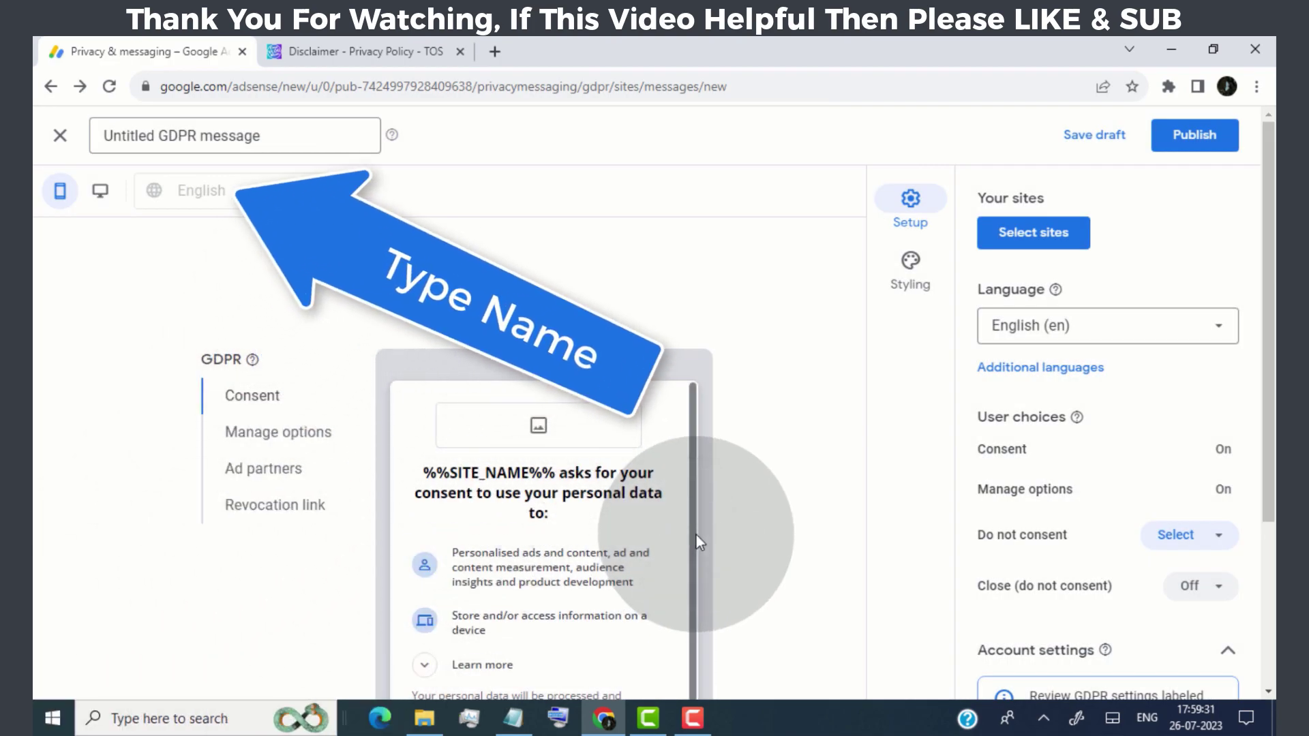
pyautogui.click(154, 135)
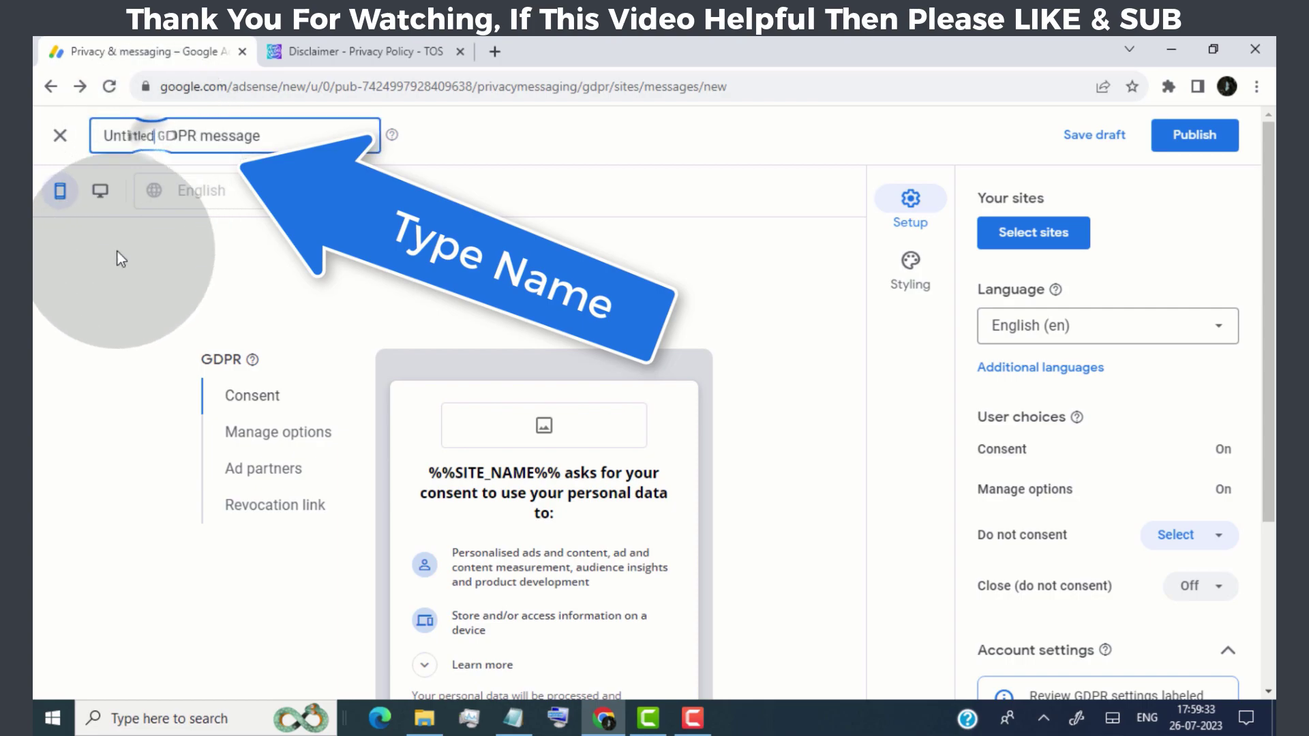
pyautogui.press('BackSpace')
pyautogui.press('BackSpace')
pyautogui.press('BackSpace')
pyautogui.press('BackSpace')
pyautogui.press('BackSpace')
pyautogui.press('BackSpace')
pyautogui.press('BackSpace')
pyautogui.press('BackSpace')
pyautogui.write('Freevlogmusic')
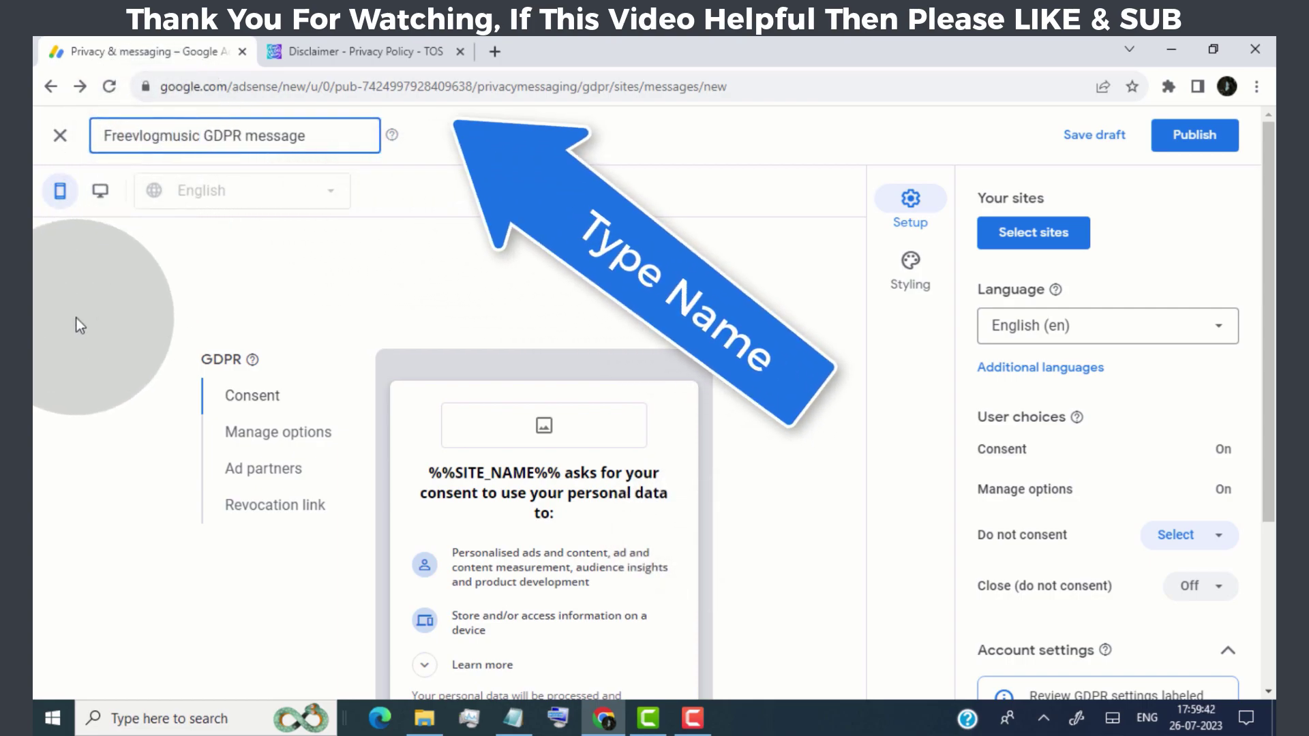
pyautogui.write('.com -')
pyautogui.click(961, 175)
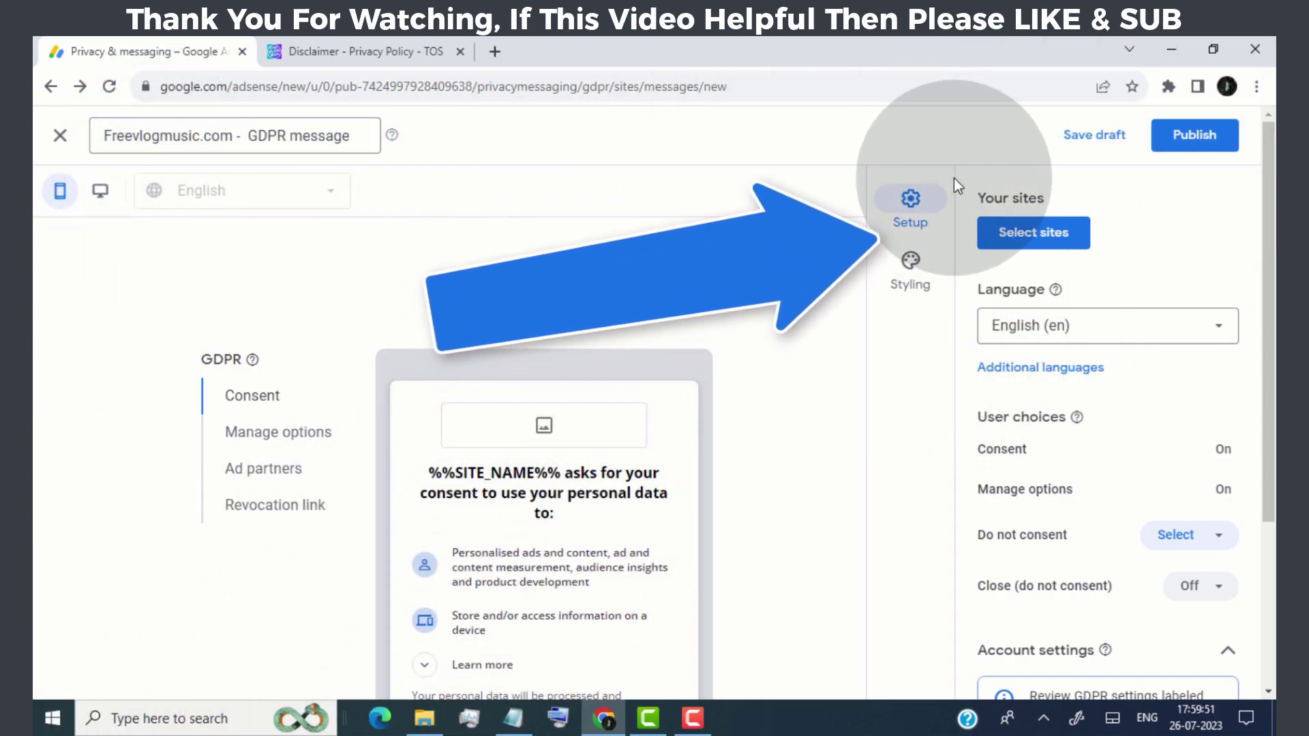
# Select freevlogmusic.com for the message and give it the site name FreeVlogMusic.com
pyautogui.click(1055, 239)
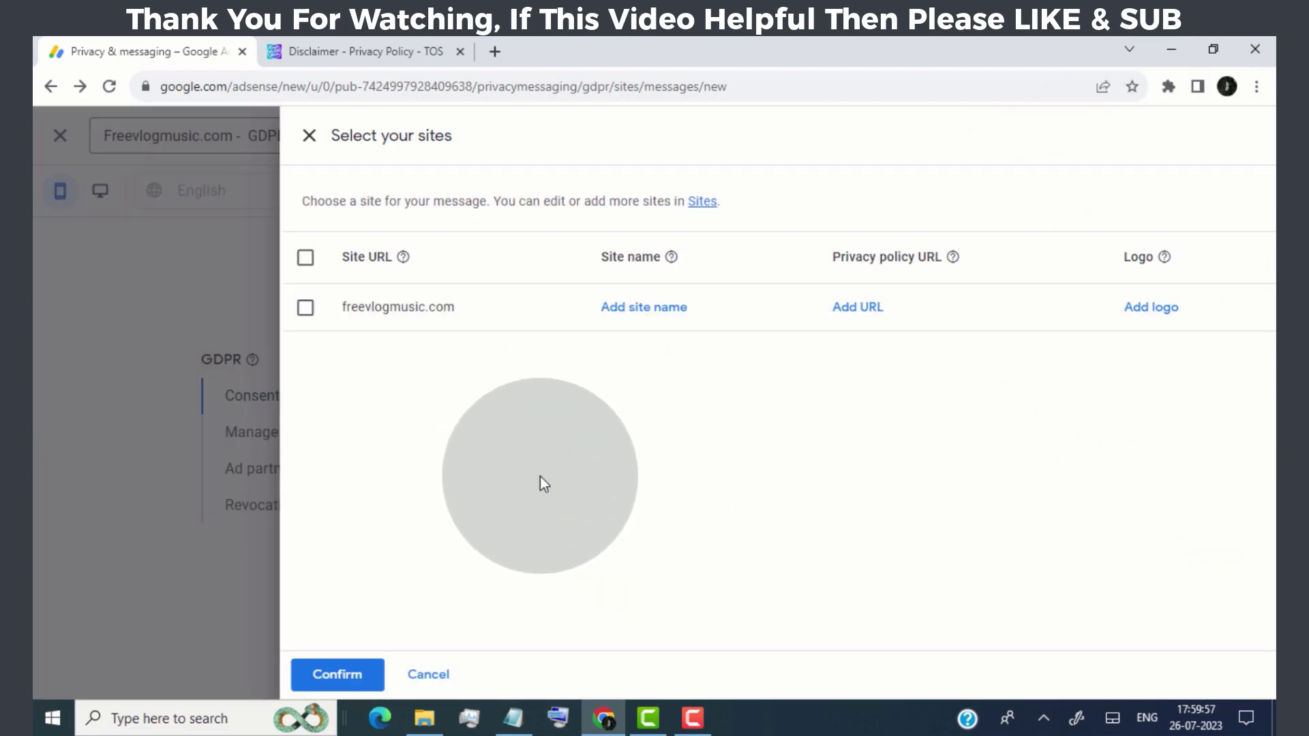
pyautogui.click(305, 308)
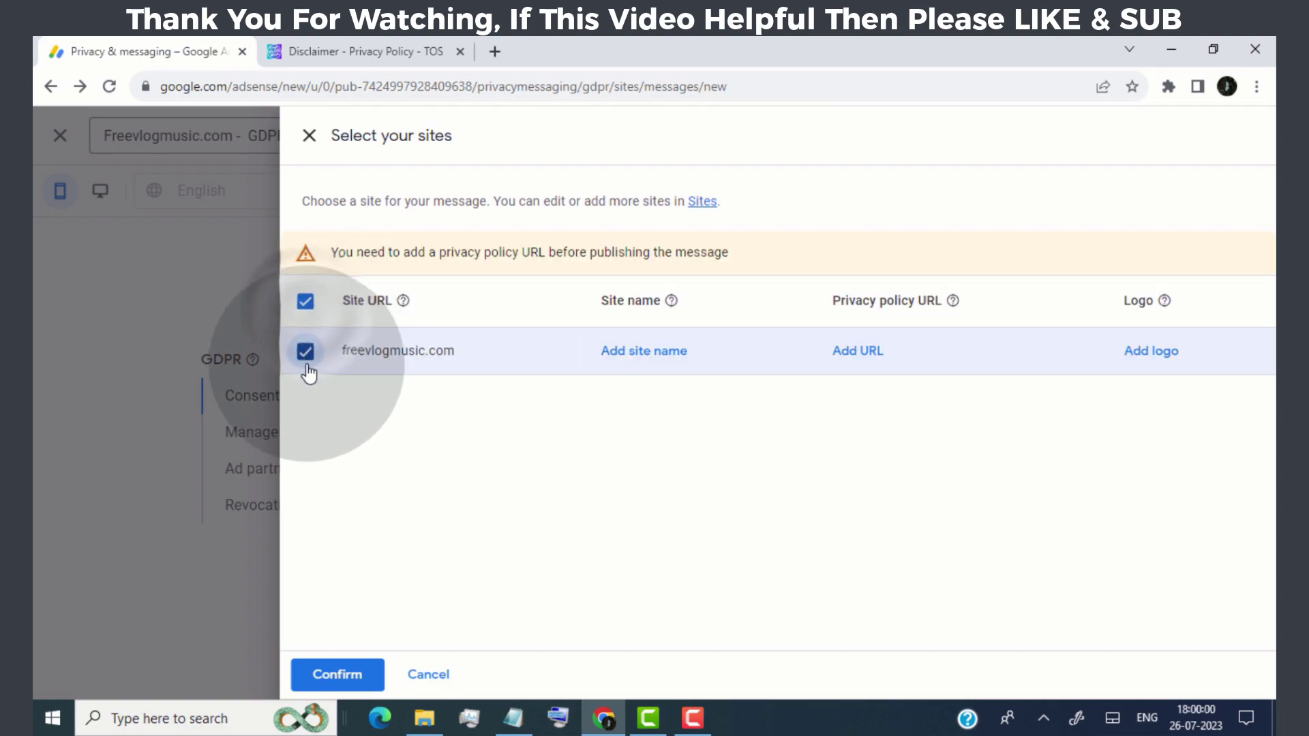
pyautogui.click(637, 353)
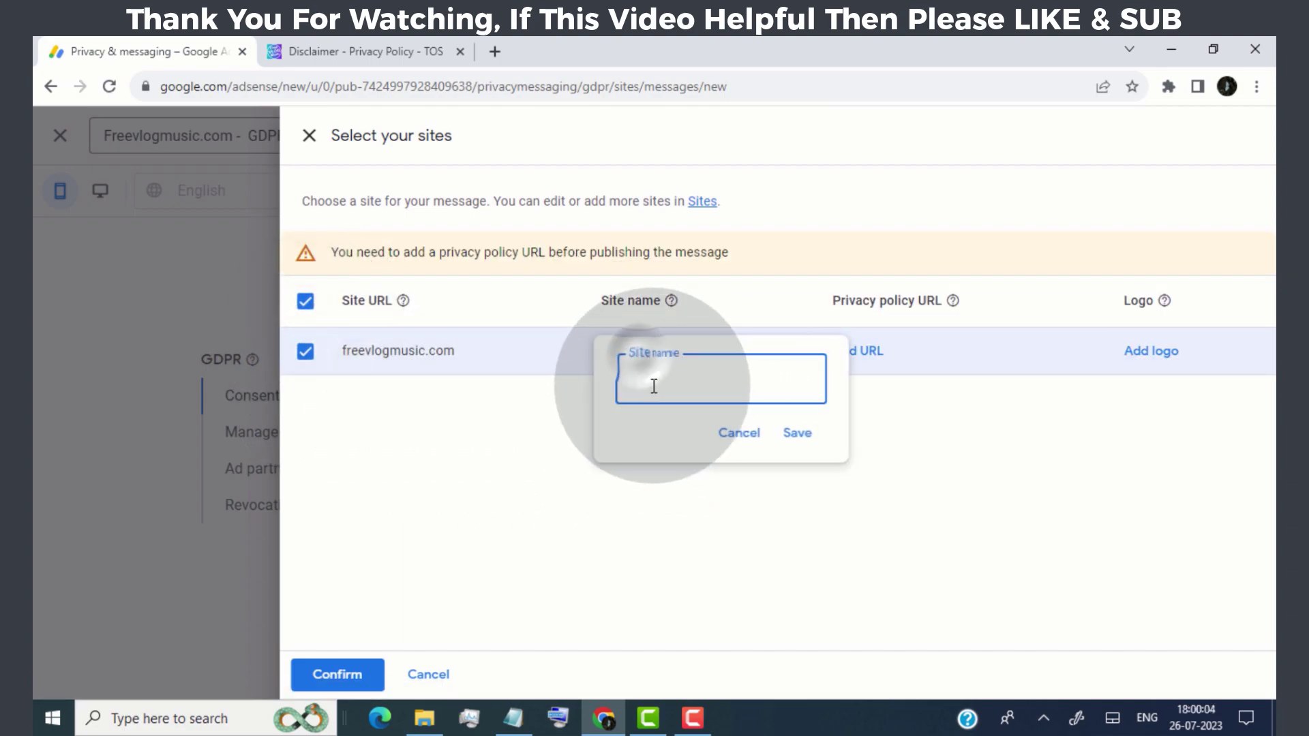
pyautogui.write('FreeVlogMusic.')
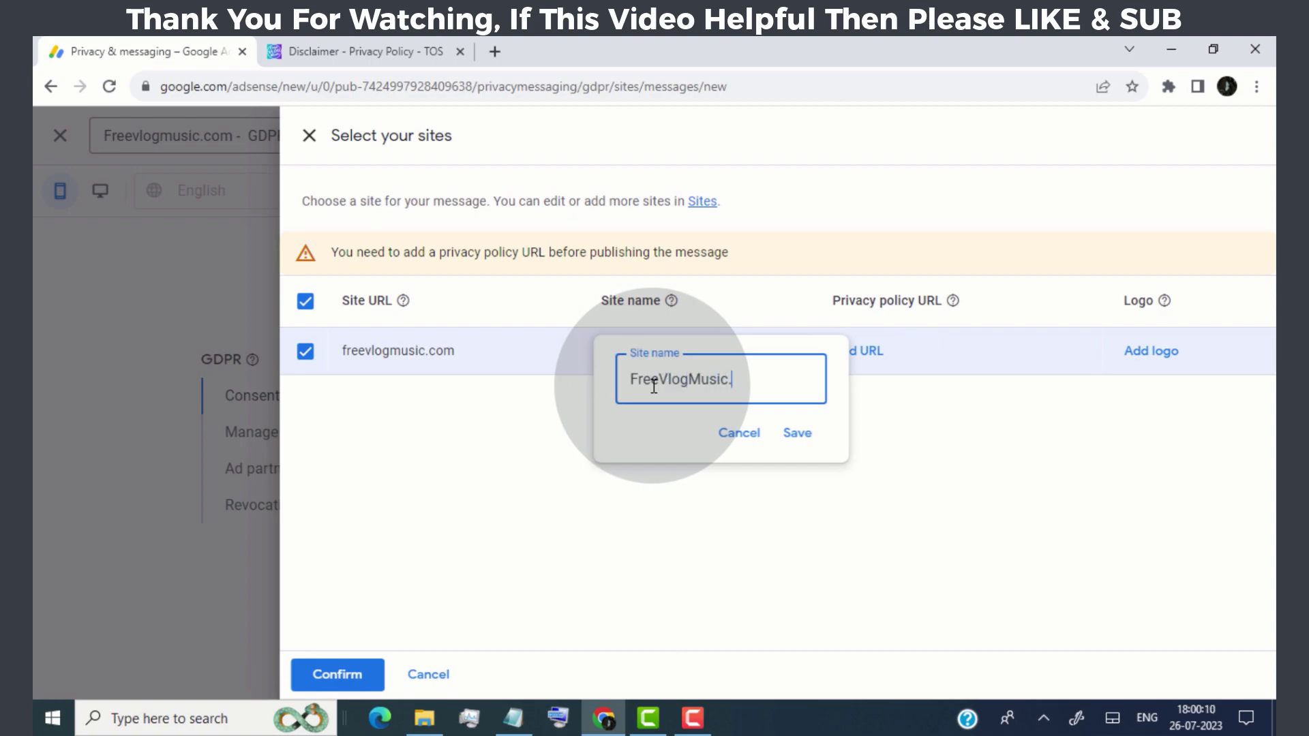
pyautogui.write('com')
pyautogui.click(798, 434)
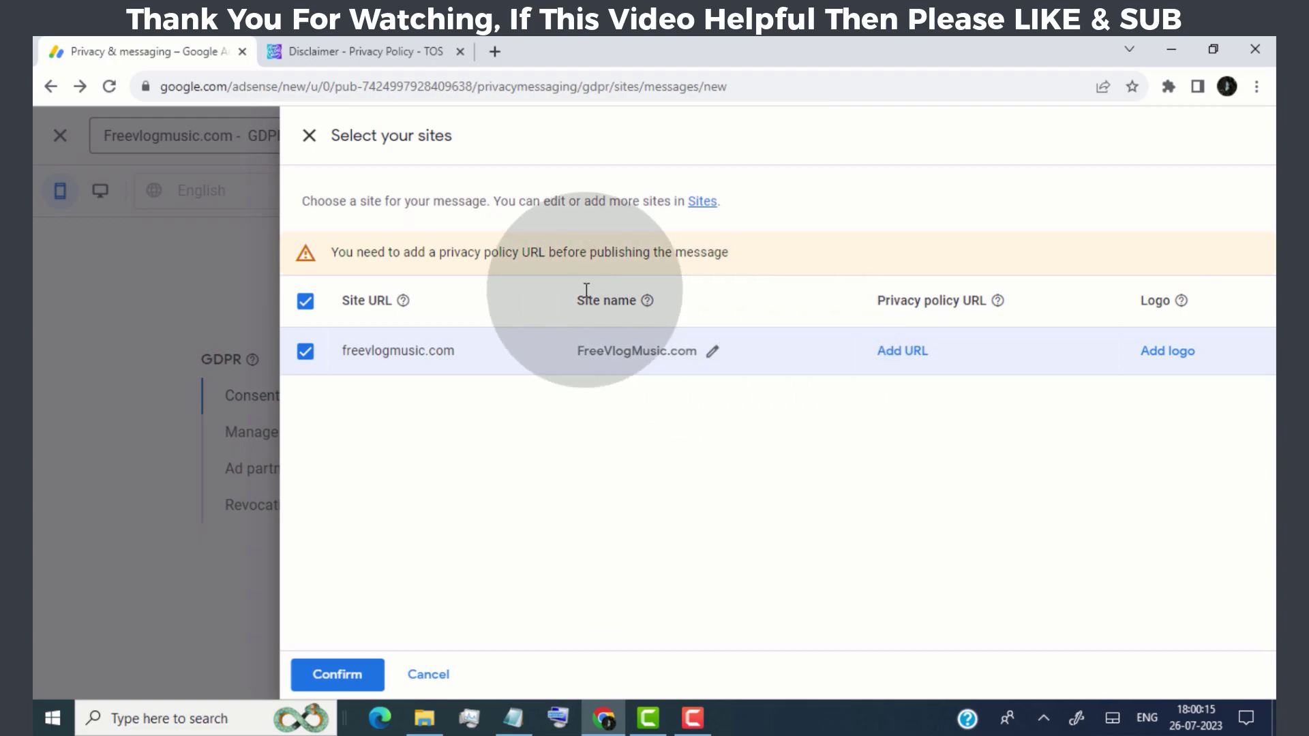
pyautogui.click(382, 49)
pyautogui.click(395, 86)
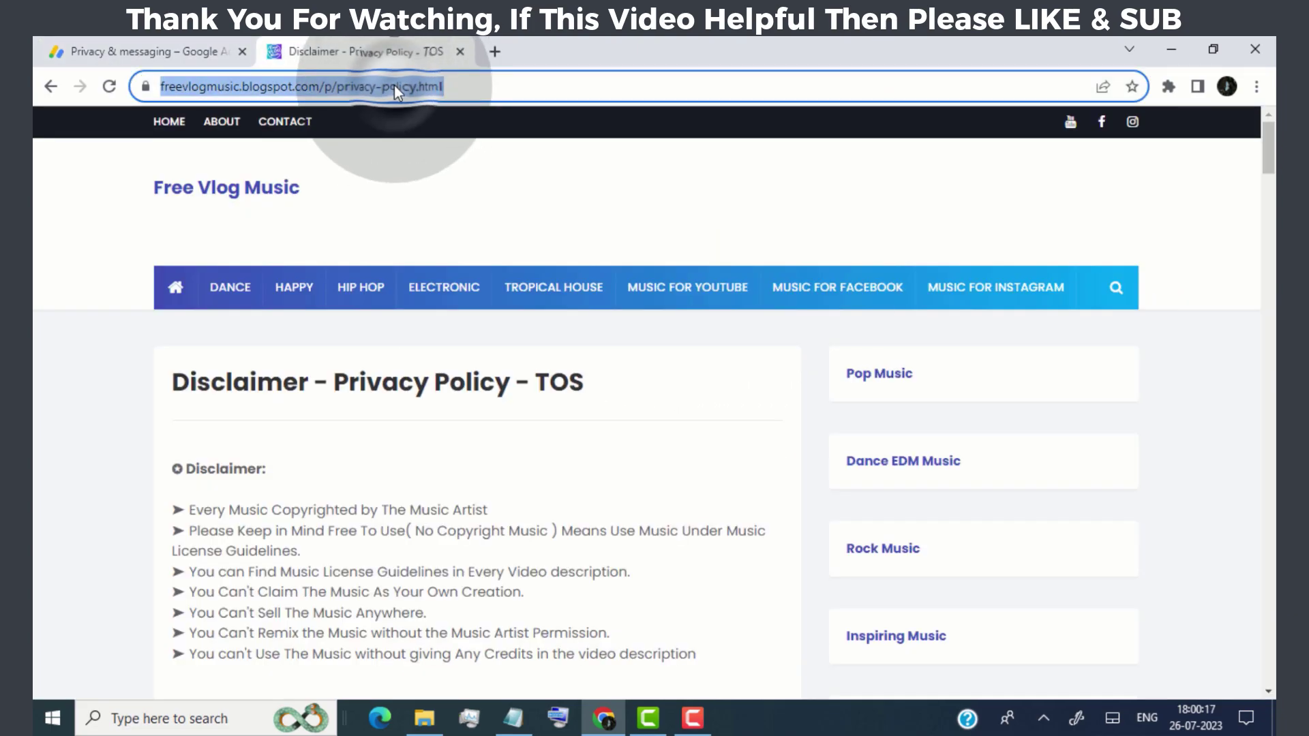
pyautogui.rightClick(394, 85)
pyautogui.click(427, 187)
pyautogui.click(195, 54)
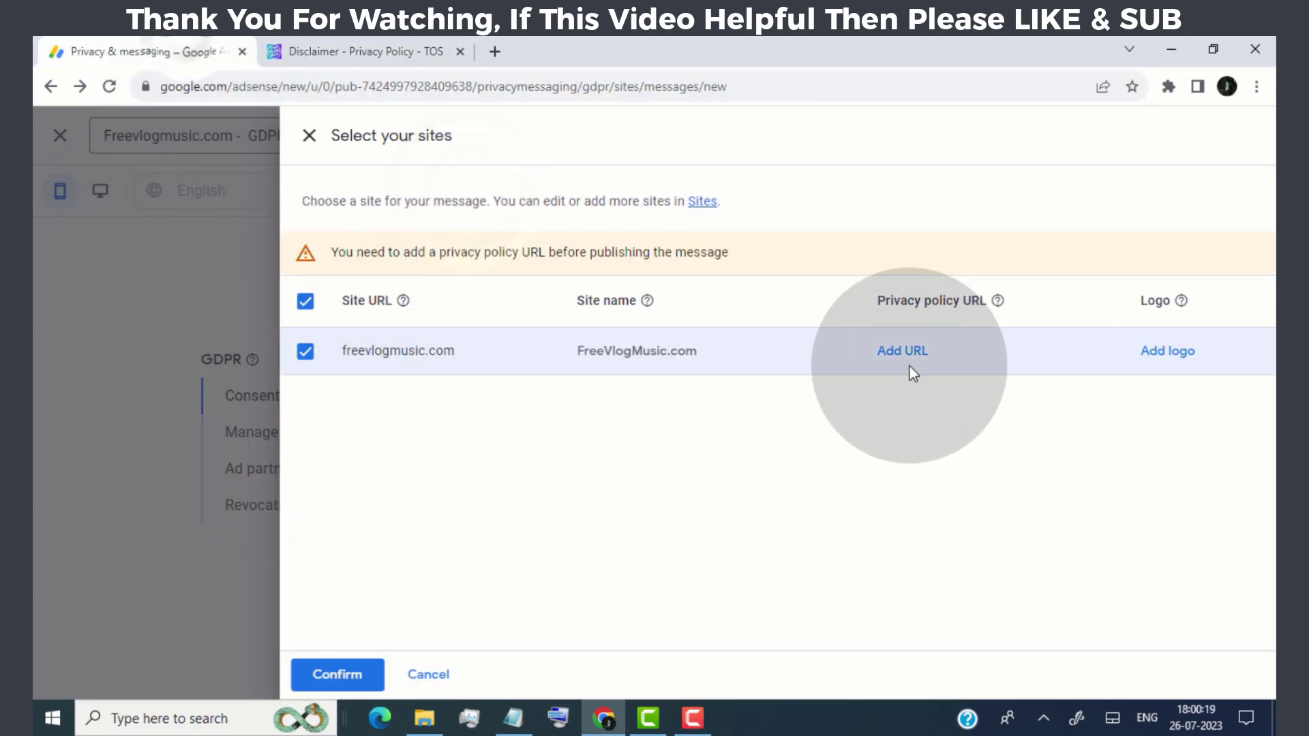
pyautogui.click(899, 347)
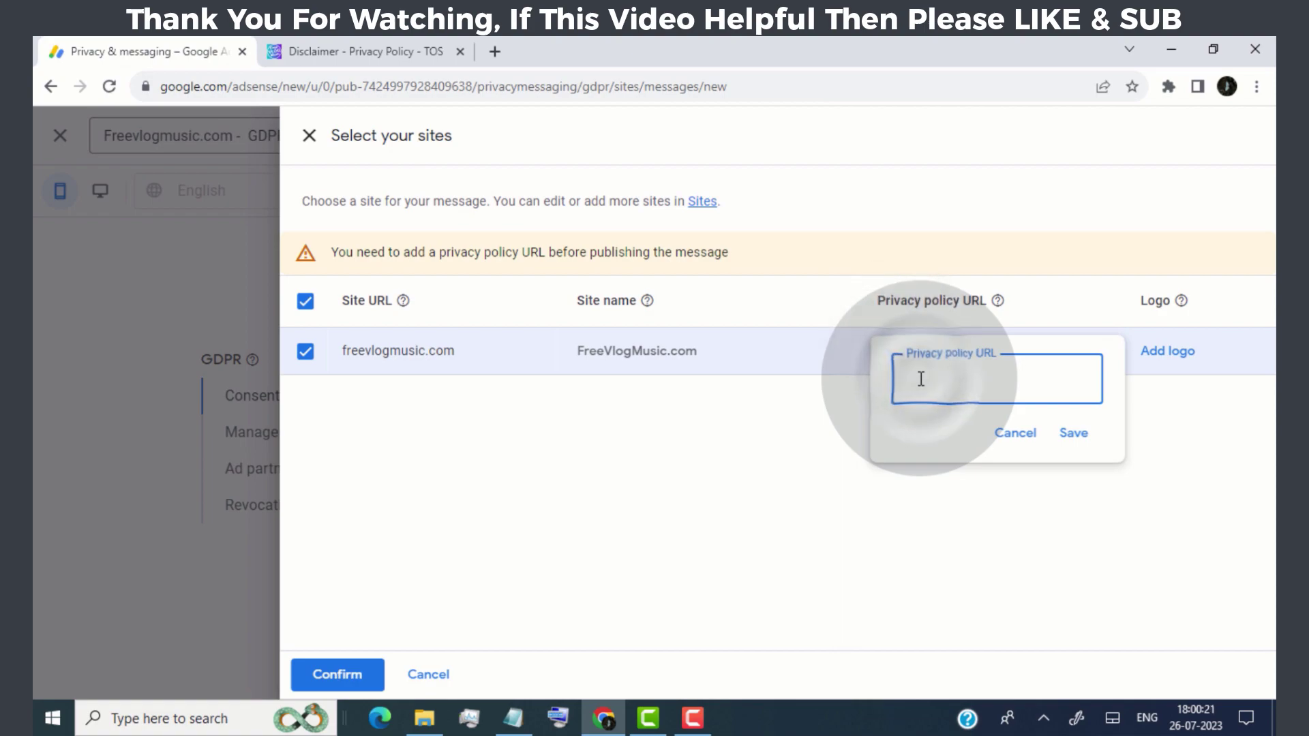
pyautogui.click(1074, 437)
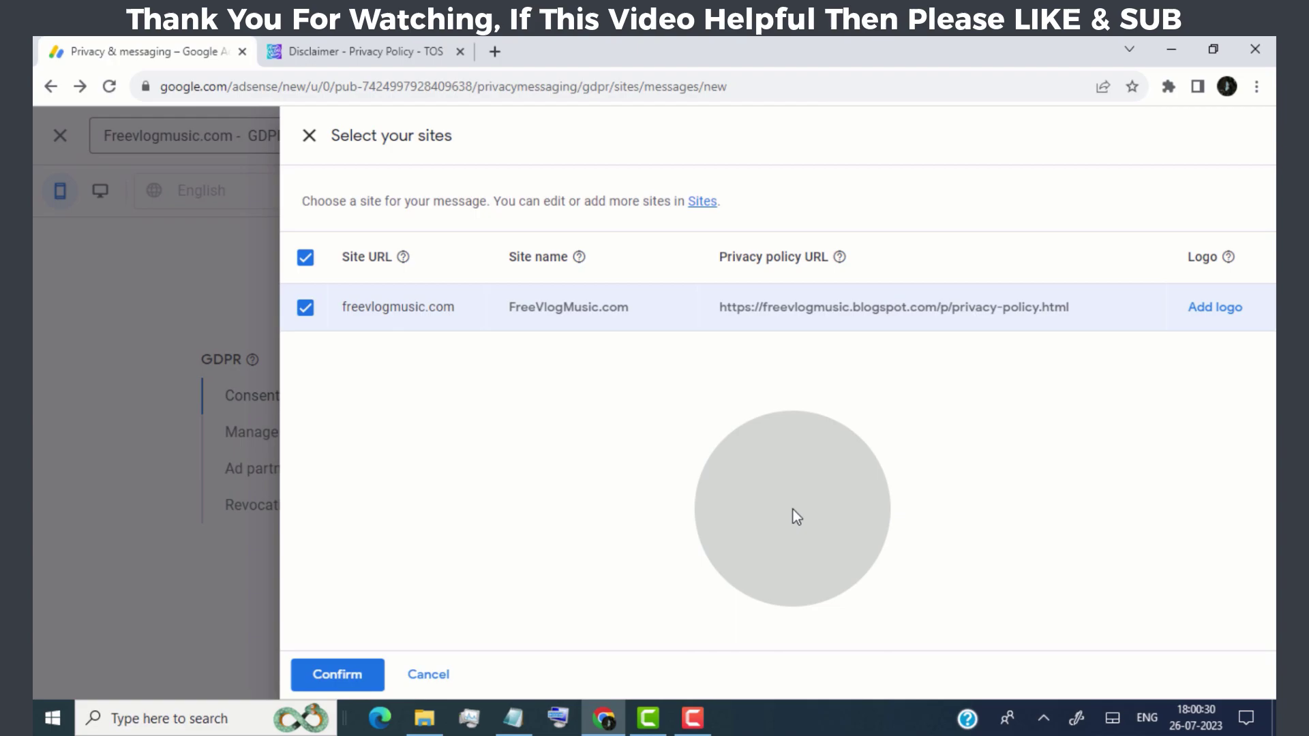
# Upload FreeVM.jpg as the freevlogmusic.com logo and accept it
pyautogui.click(1215, 307)
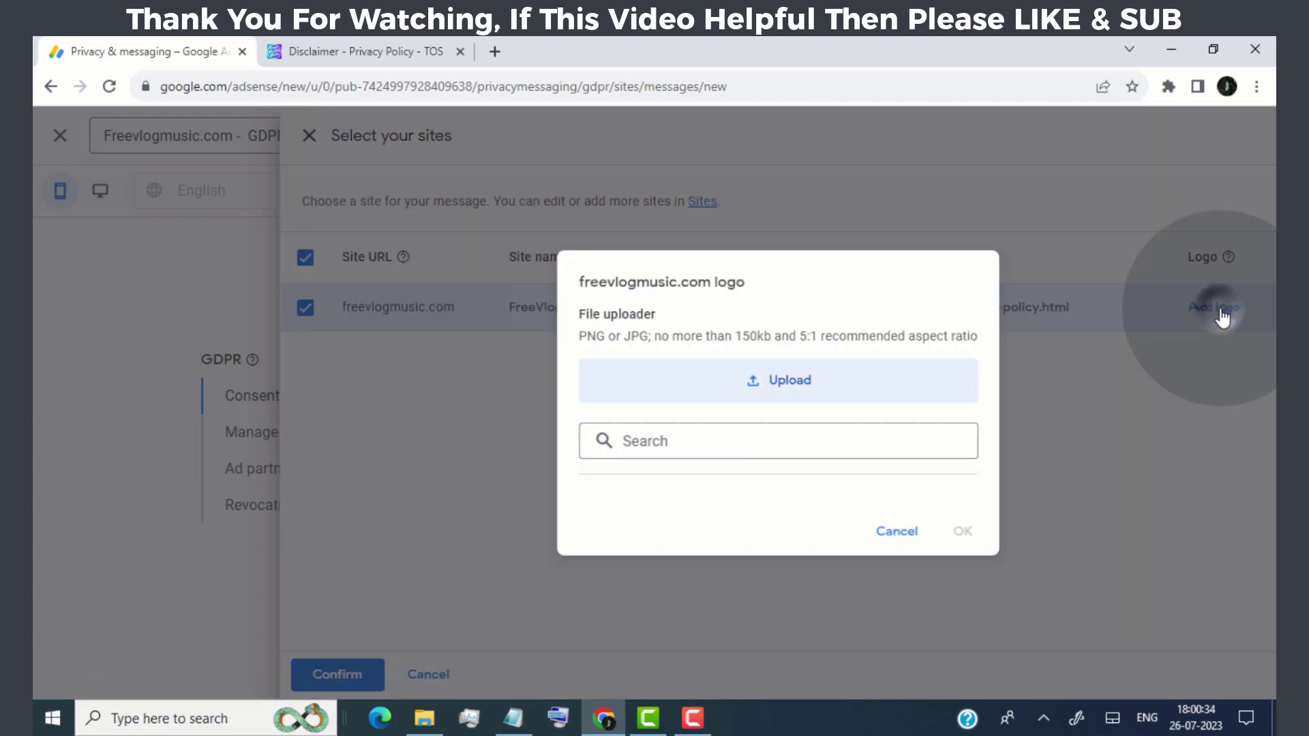
pyautogui.click(799, 379)
pyautogui.scroll(5, 545, 375)
pyautogui.click(548, 419)
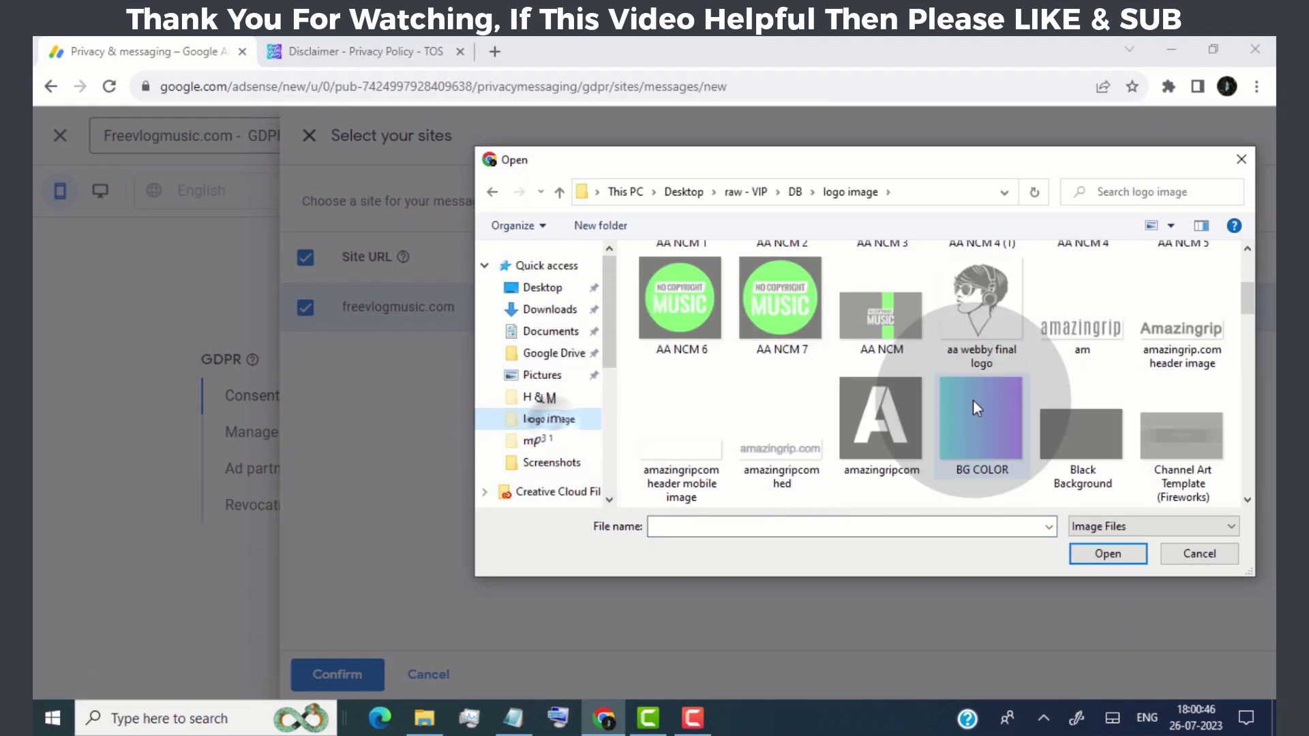
pyautogui.scroll(-5, 973, 400)
pyautogui.click(1081, 306)
pyautogui.click(1098, 555)
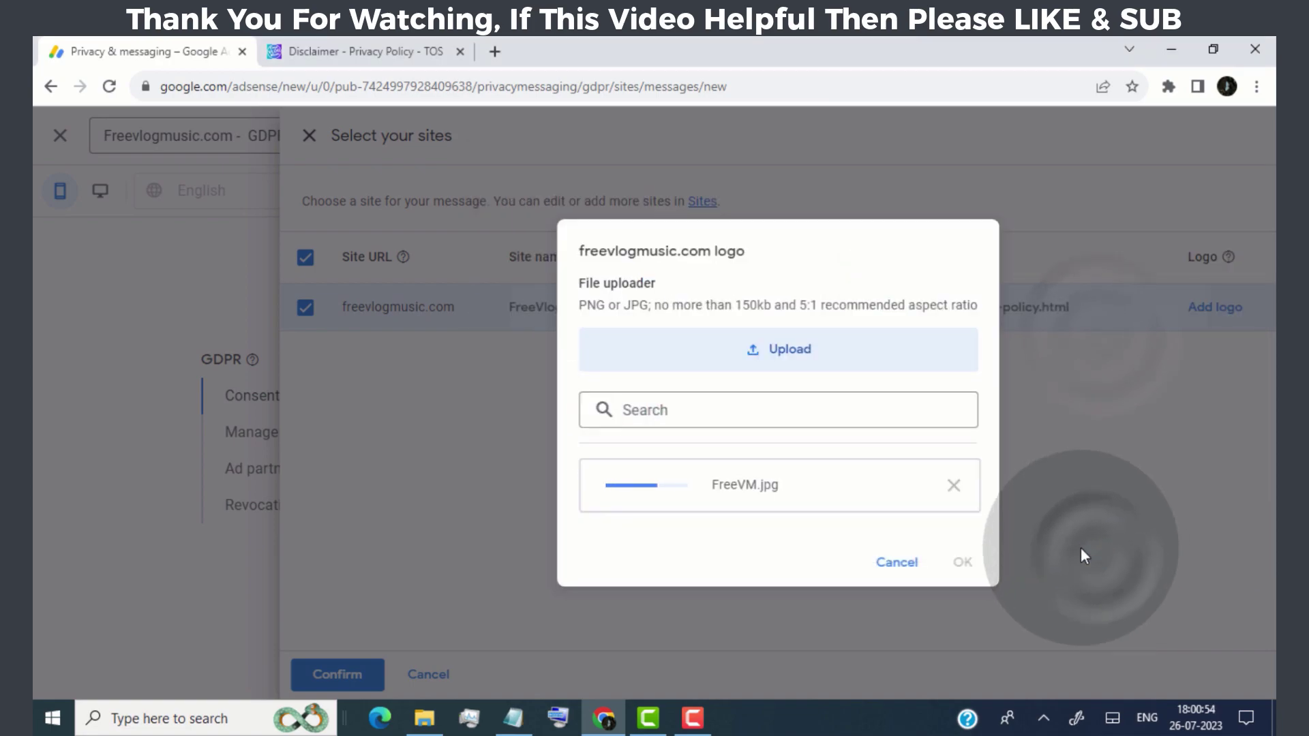
pyautogui.click(962, 562)
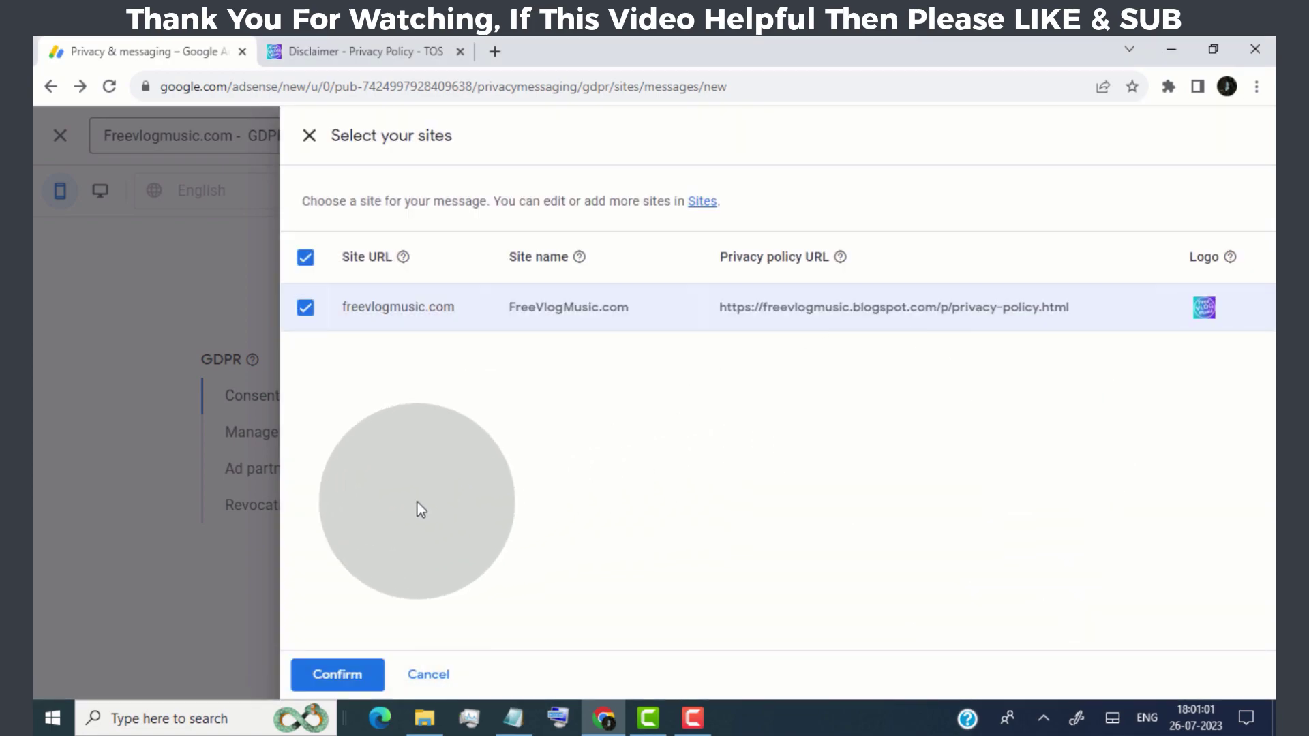
# Confirm the site details and keep English (en) as the message language
pyautogui.click(337, 678)
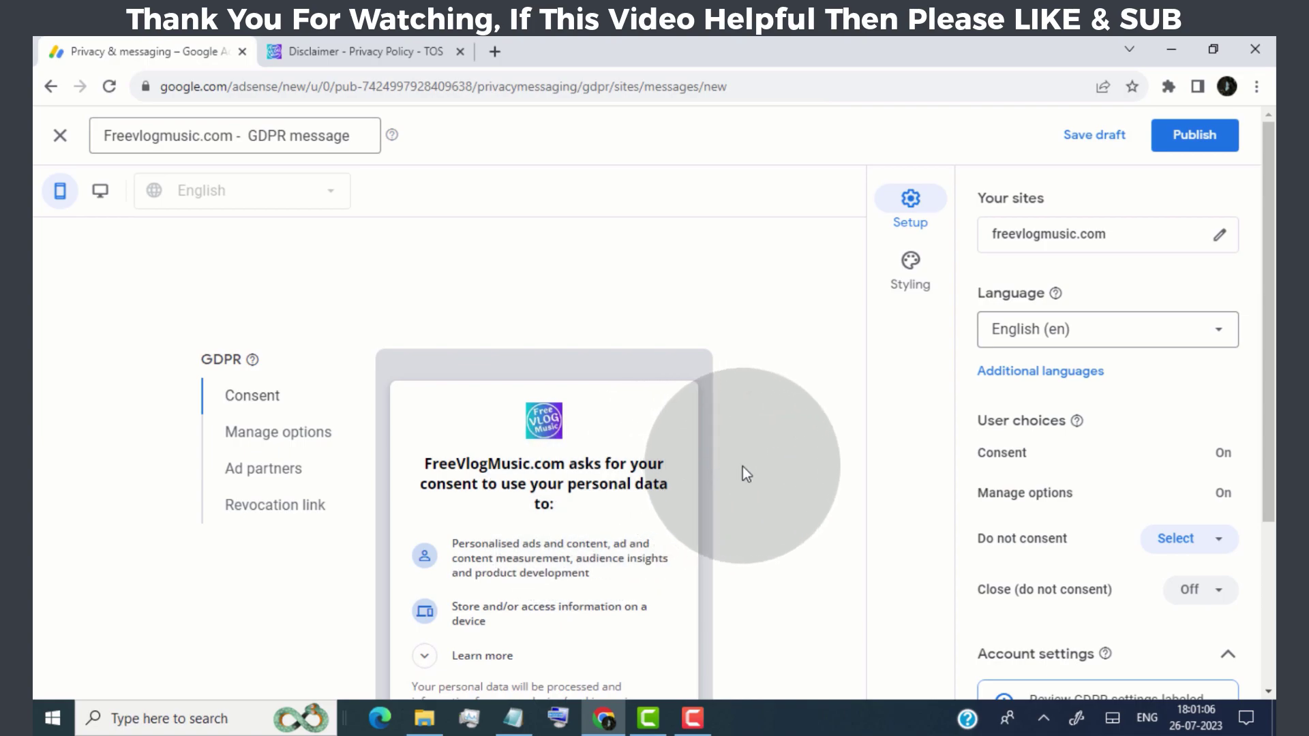
pyautogui.click(1192, 339)
pyautogui.click(1063, 545)
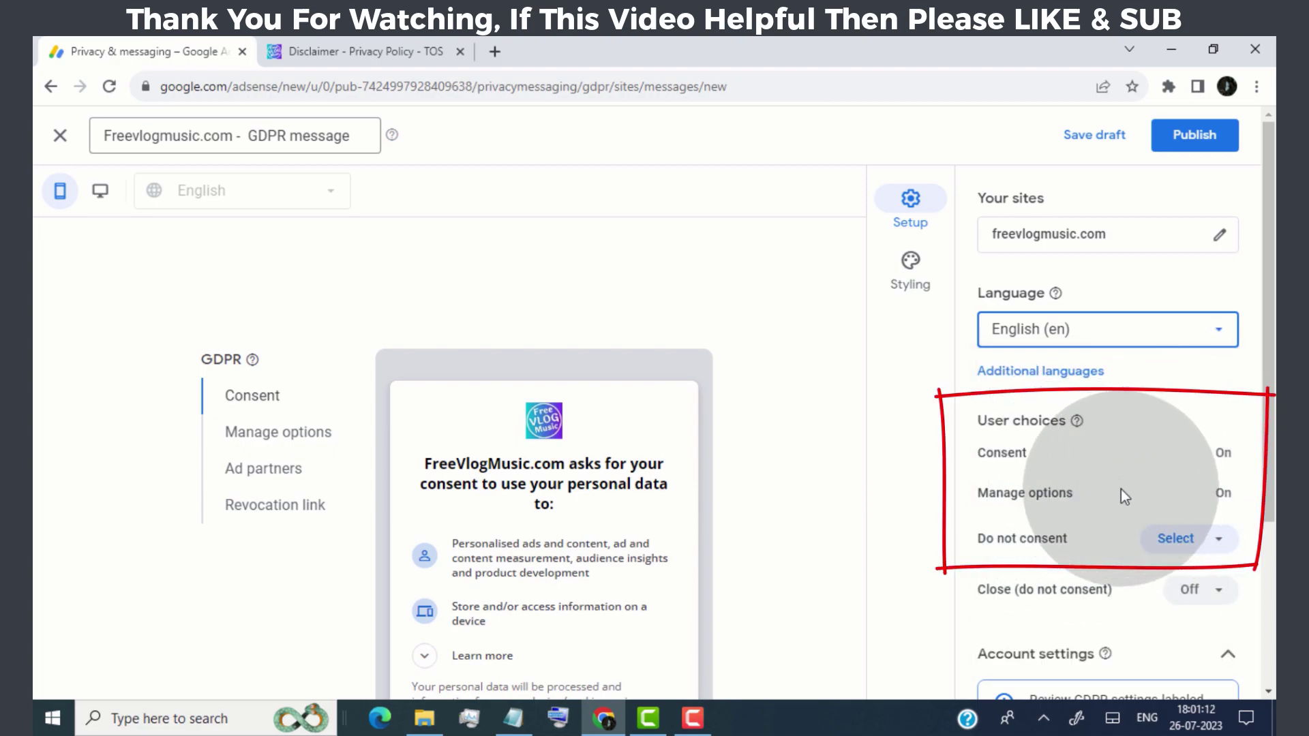
# Switch the Do not consent user choice to On and bring up the Styling options
pyautogui.scroll(-3, 1128, 485)
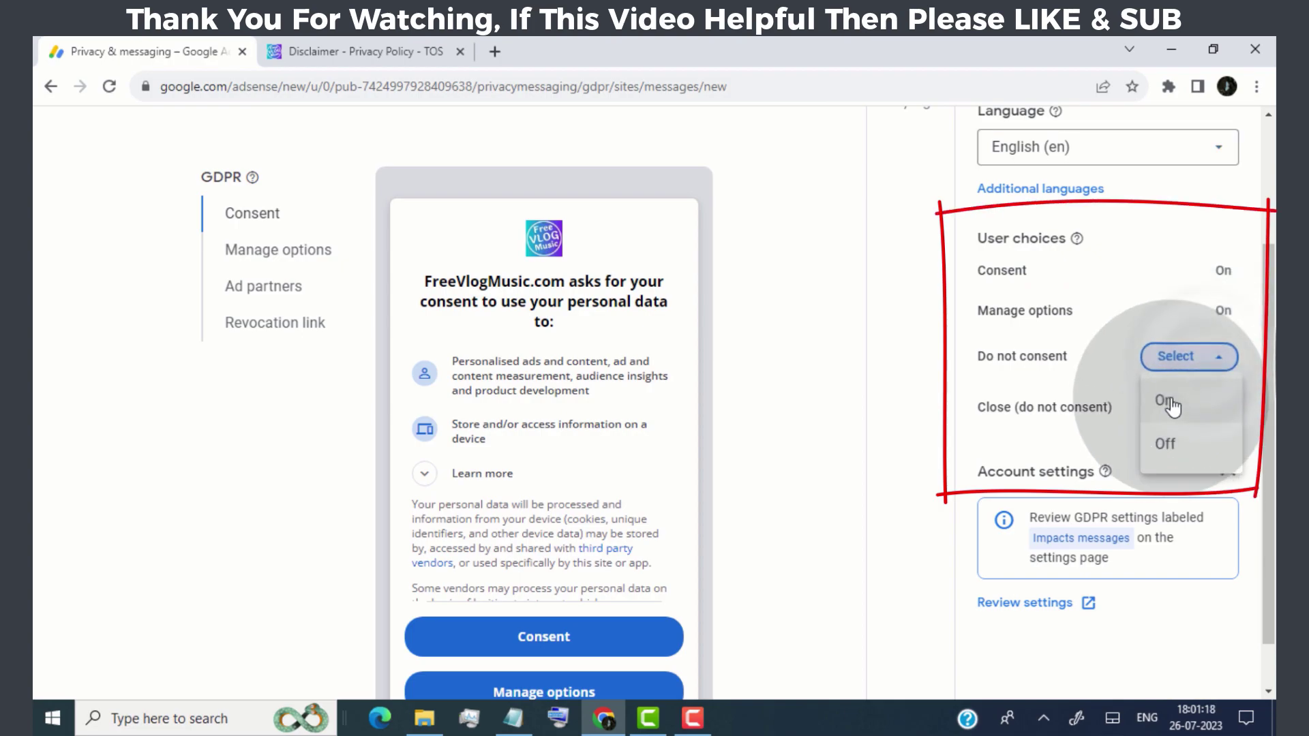
pyautogui.click(1169, 404)
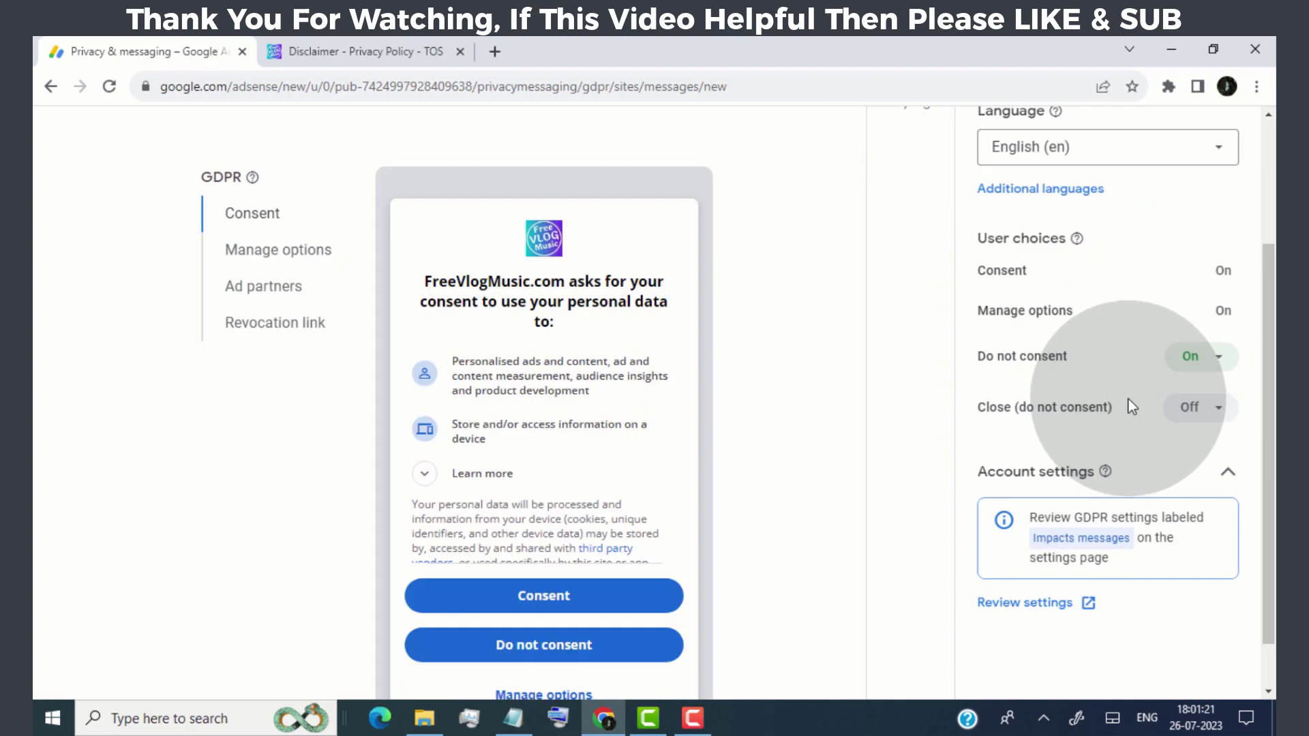
pyautogui.scroll(3, 1064, 379)
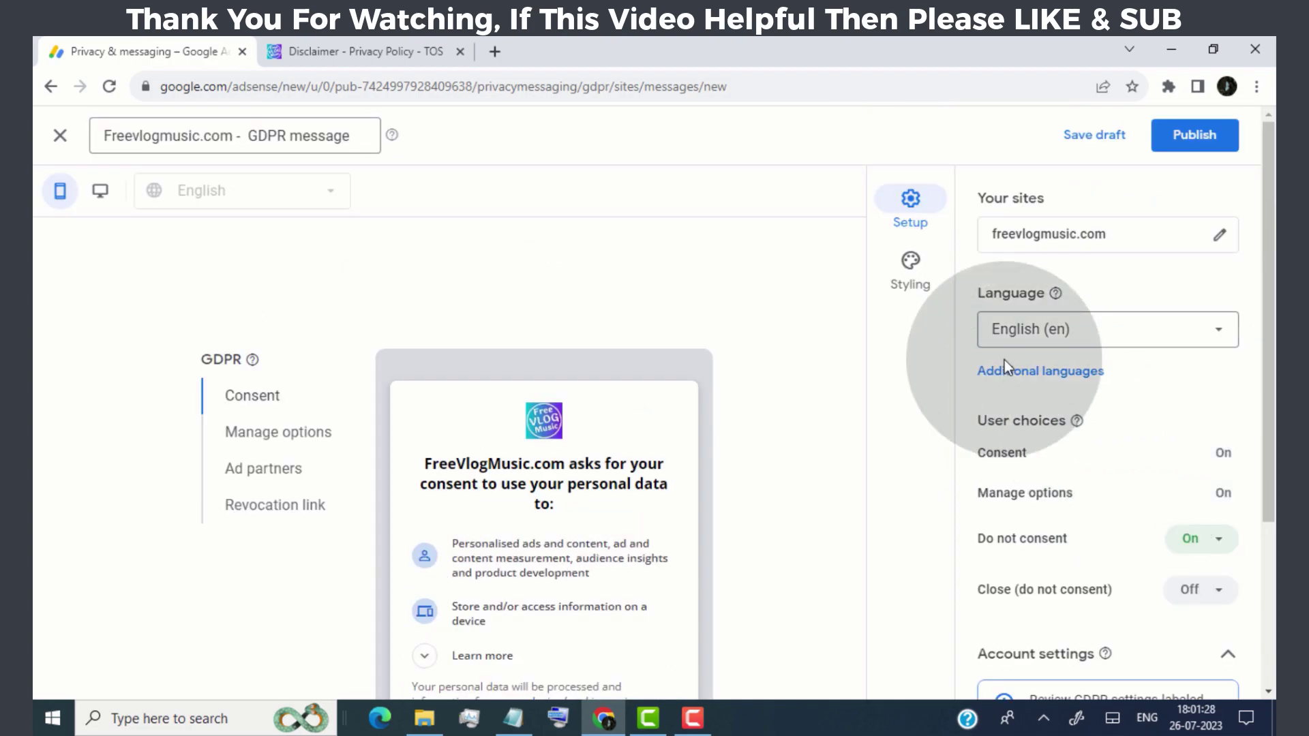
pyautogui.click(912, 277)
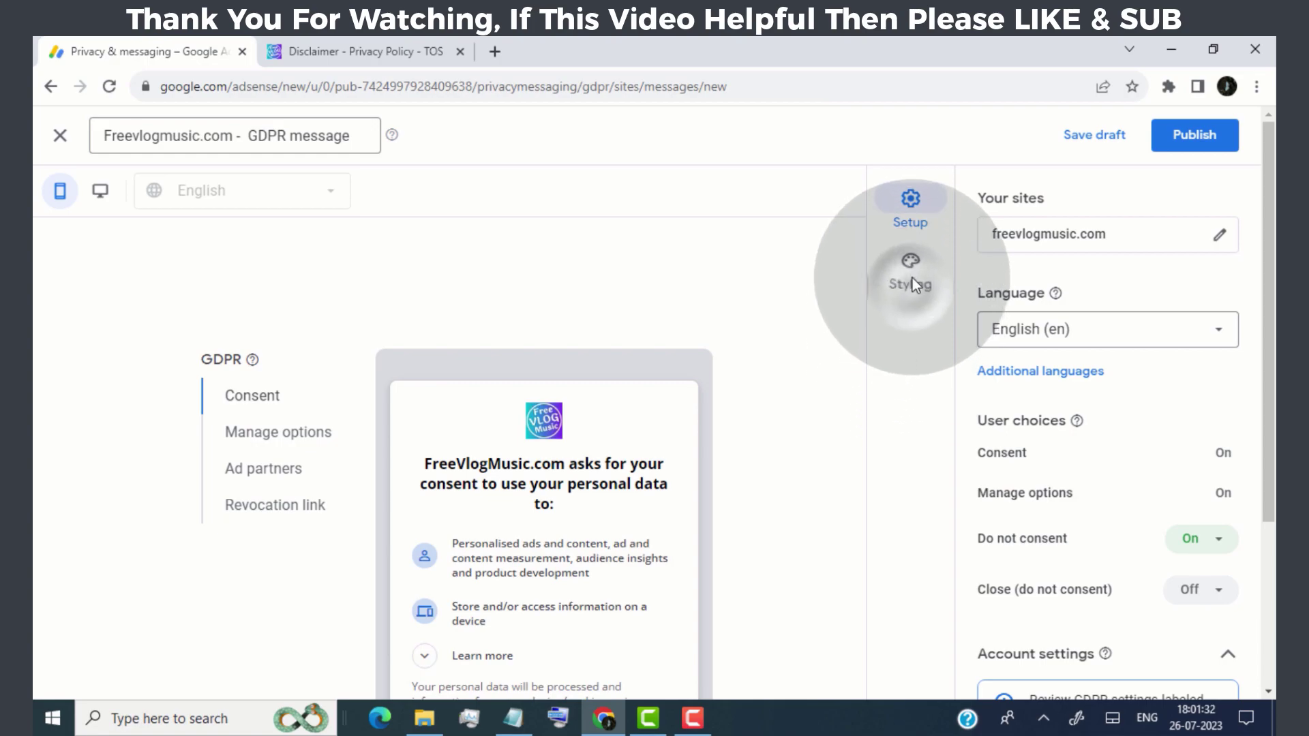
# Preview the Manage options and Ad partners screens from the Setup settings
pyautogui.click(913, 280)
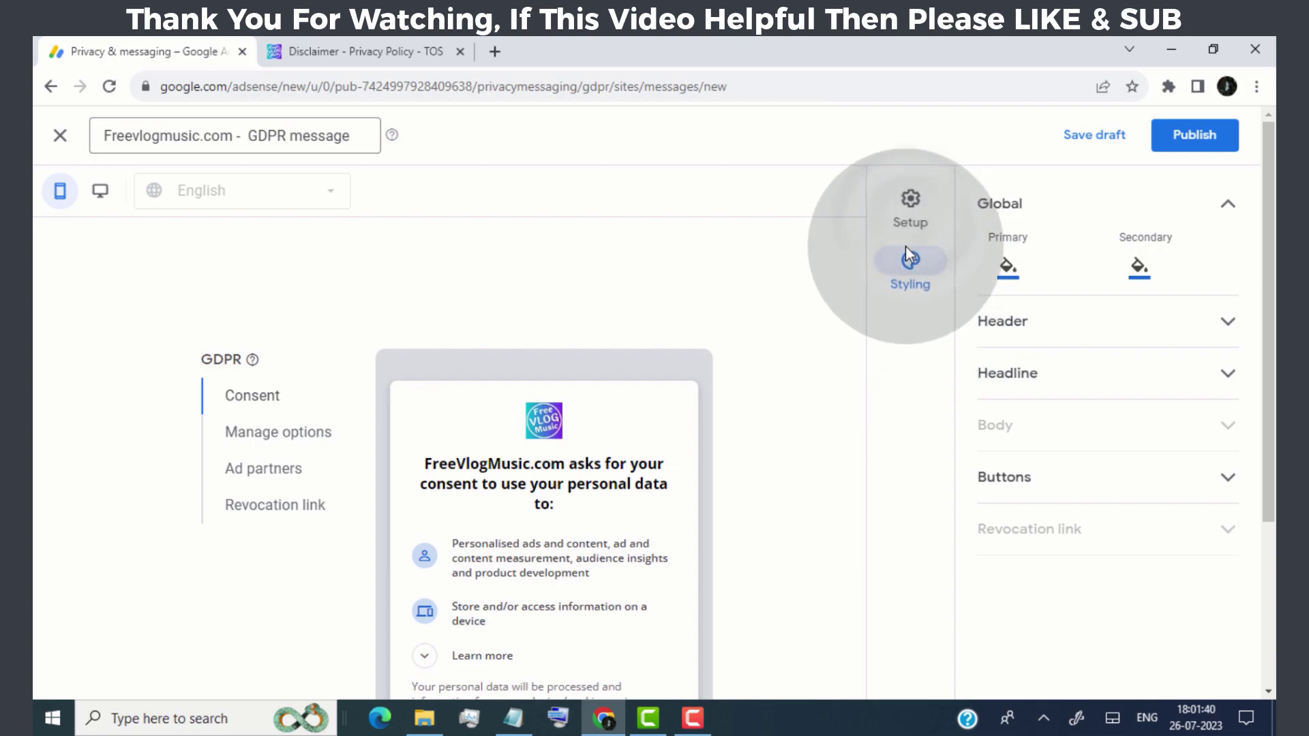
pyautogui.click(911, 217)
pyautogui.scroll(-3, 715, 444)
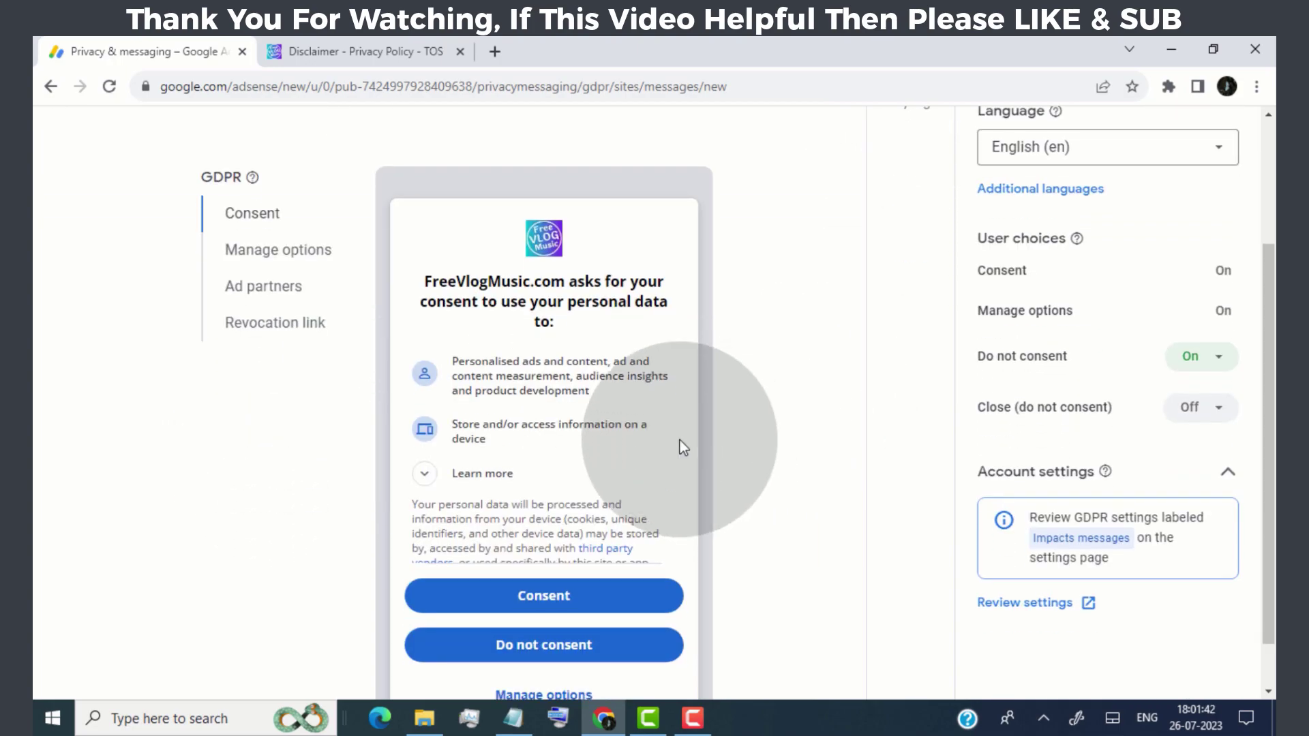
pyautogui.click(295, 254)
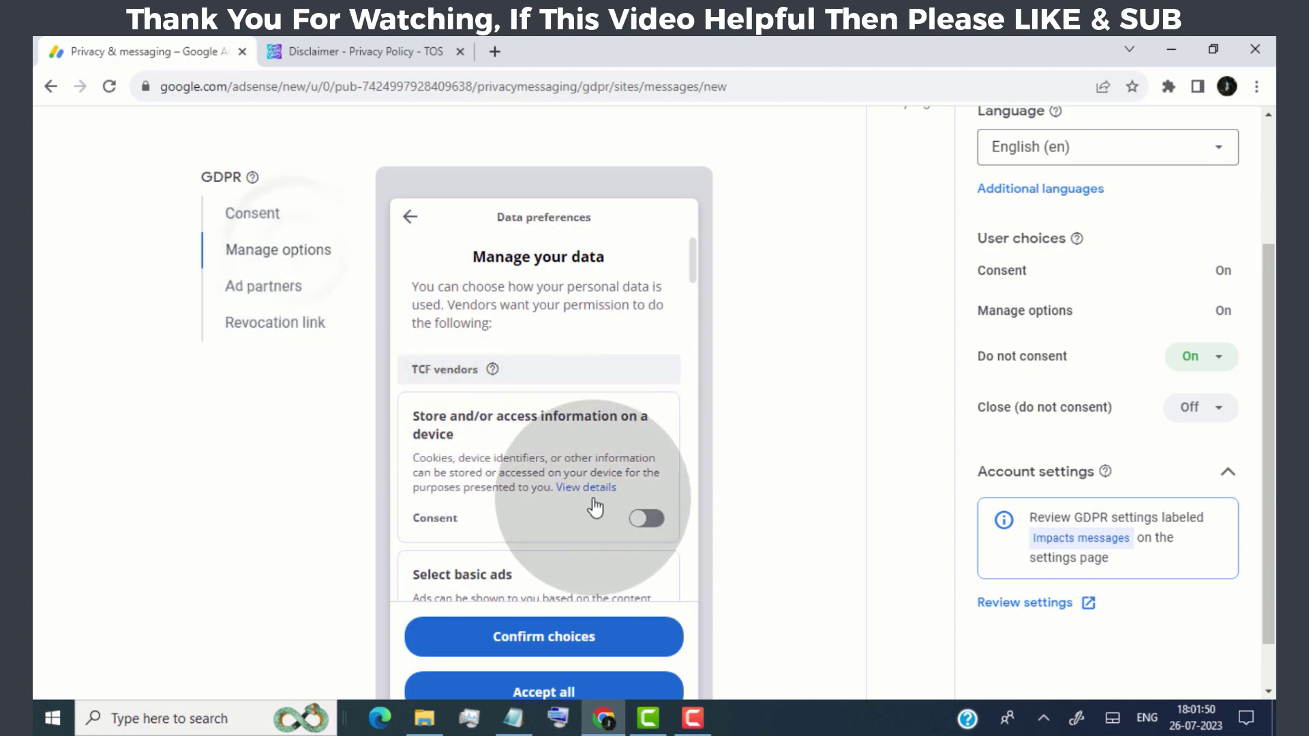
pyautogui.scroll(-3, 593, 504)
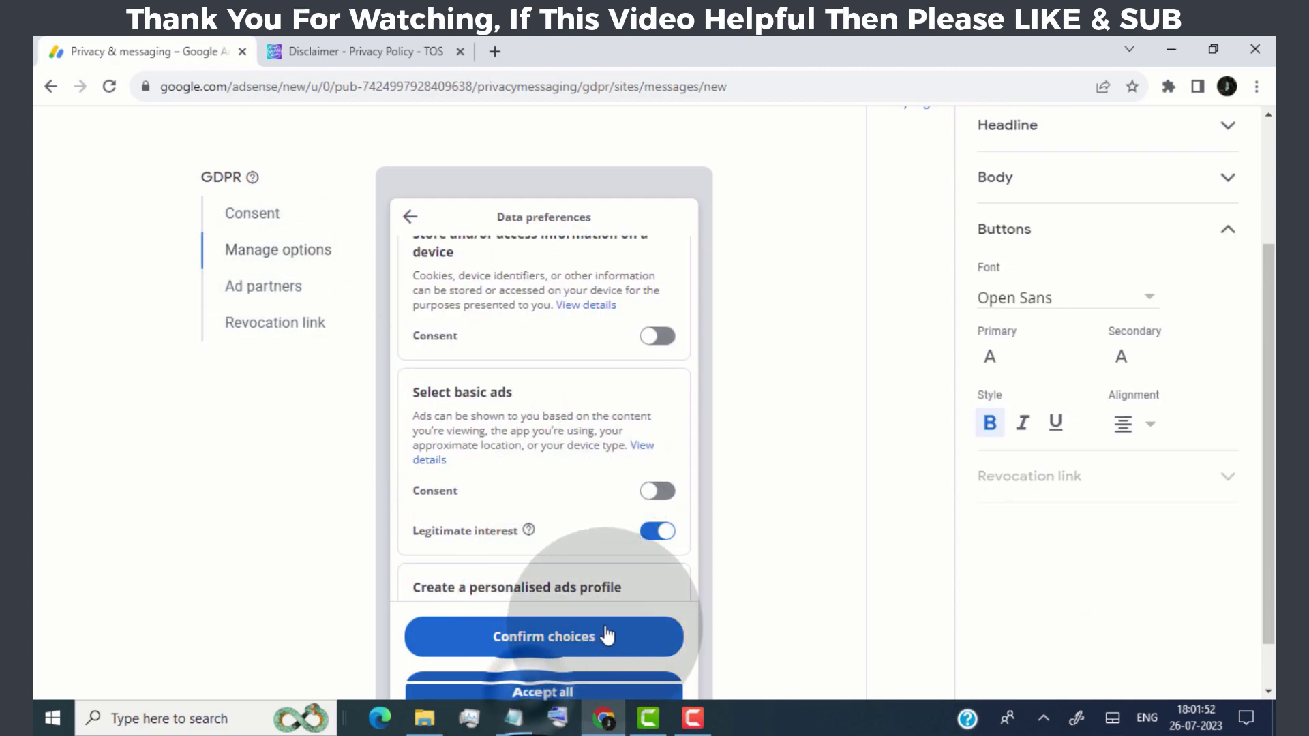
pyautogui.click(482, 636)
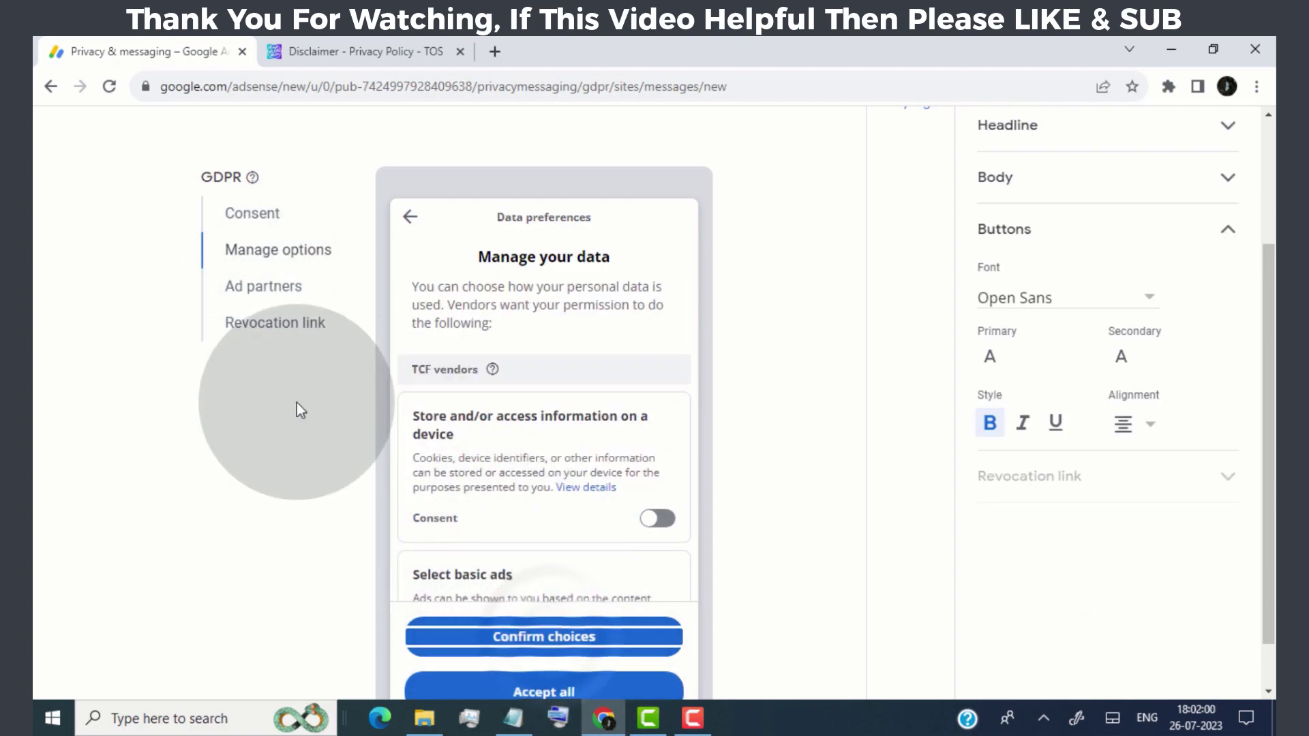
pyautogui.click(276, 286)
pyautogui.scroll(-10, 565, 430)
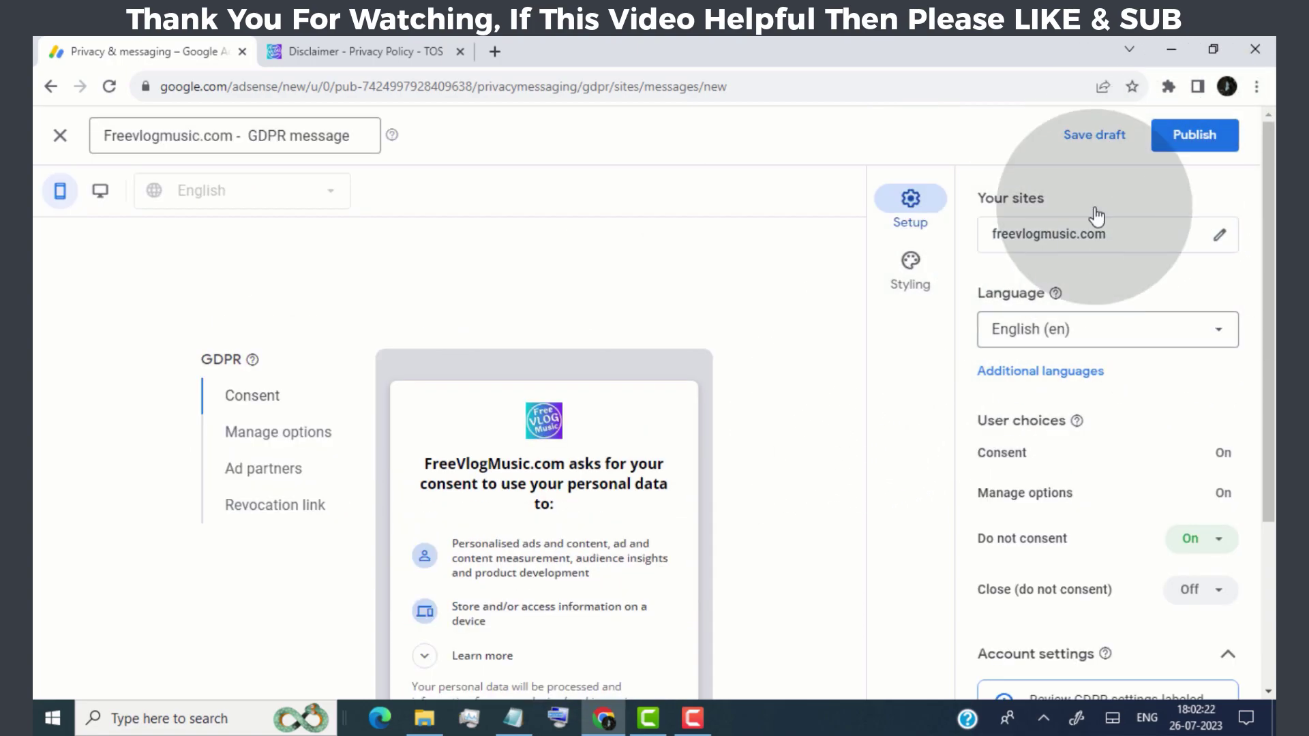
# Save the Freevlogmusic.com GDPR message as a draft
pyautogui.click(1094, 145)
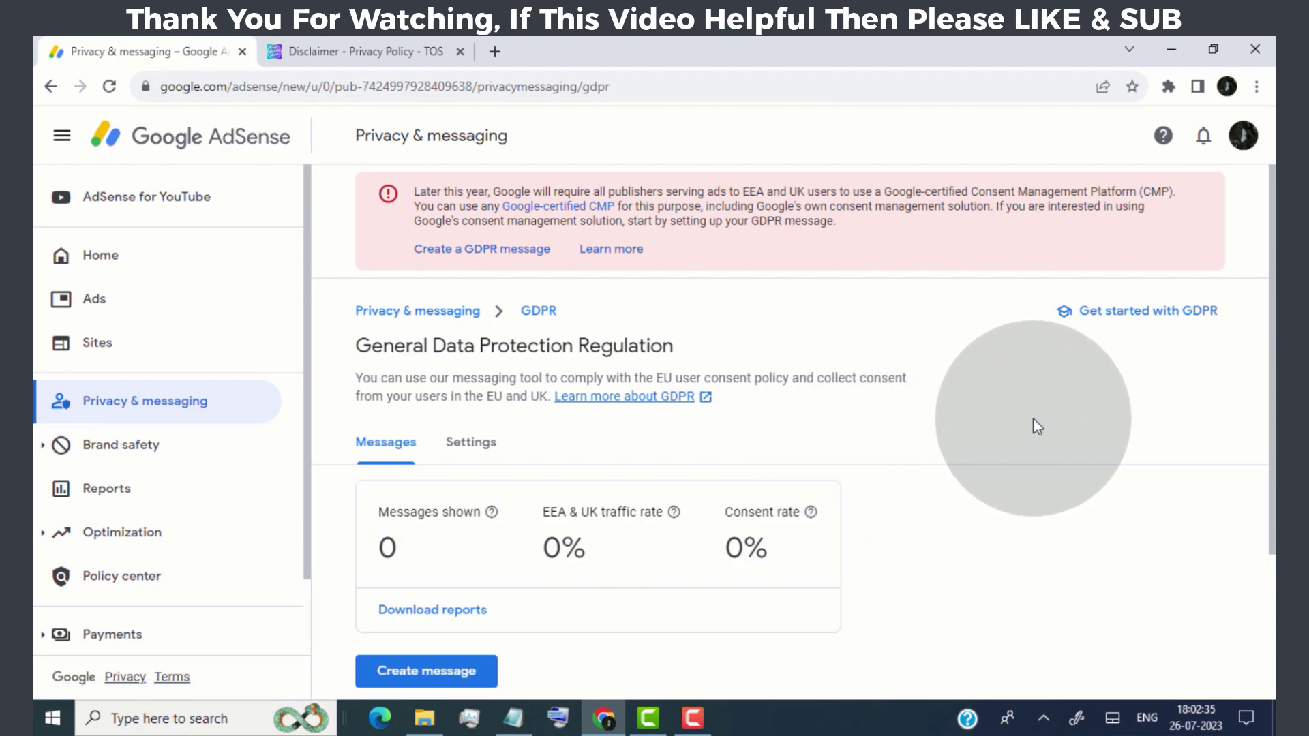
# Open the Freevlogmusic.com GDPR message from Privacy & messaging and publish it, confirming with Ok
pyautogui.click(135, 409)
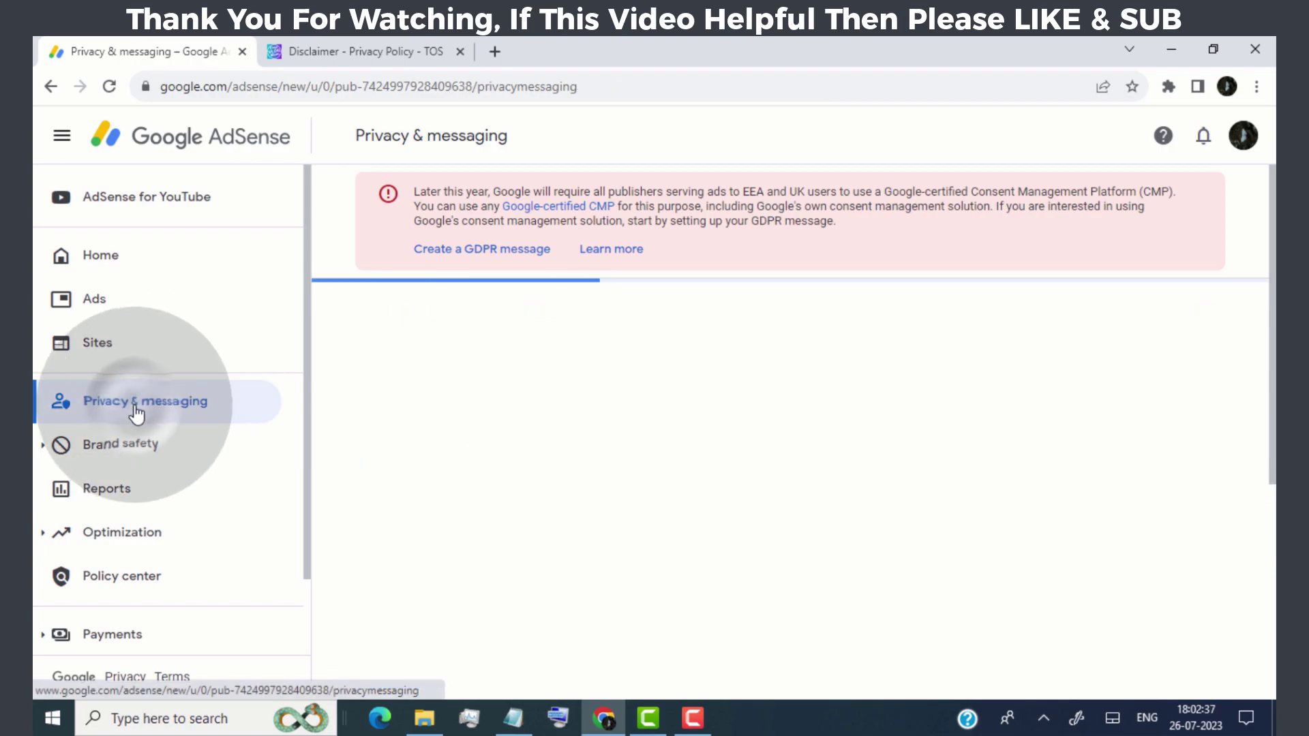
pyautogui.scroll(-3, 815, 432)
pyautogui.scroll(-3, 815, 432)
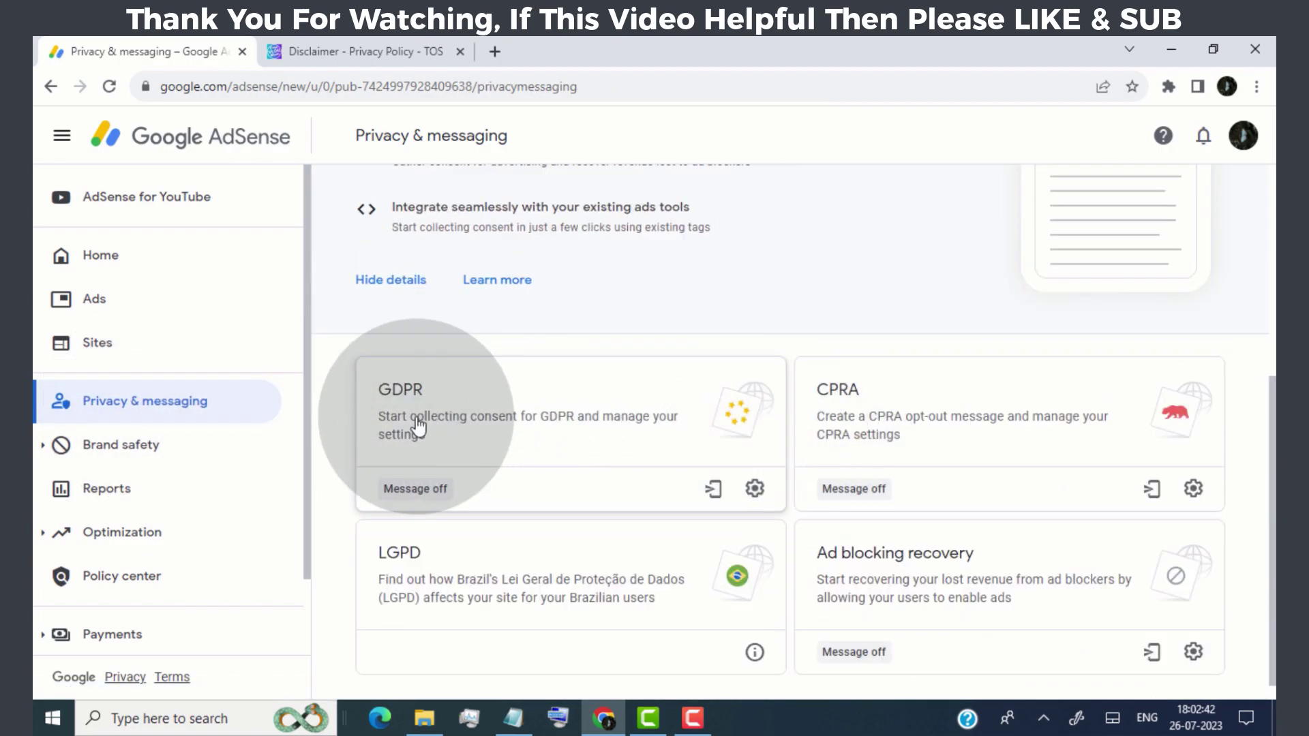
pyautogui.click(482, 419)
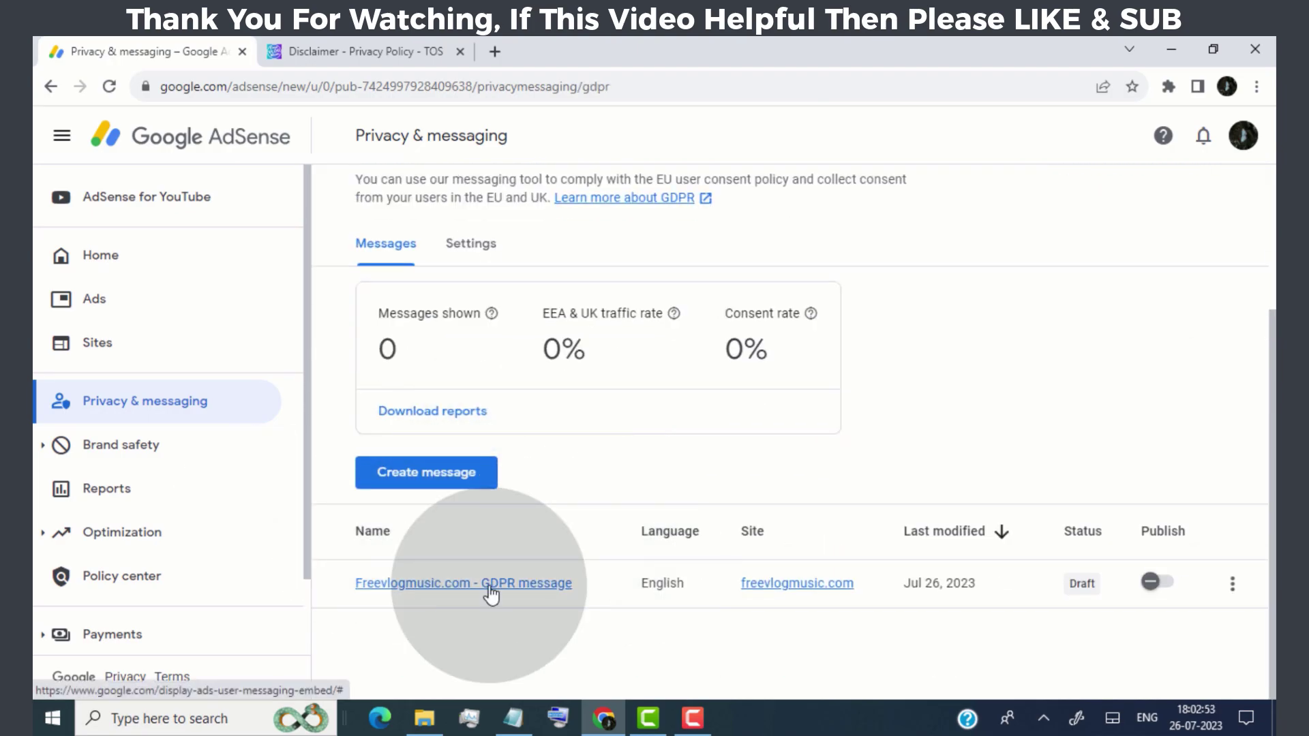
pyautogui.click(490, 589)
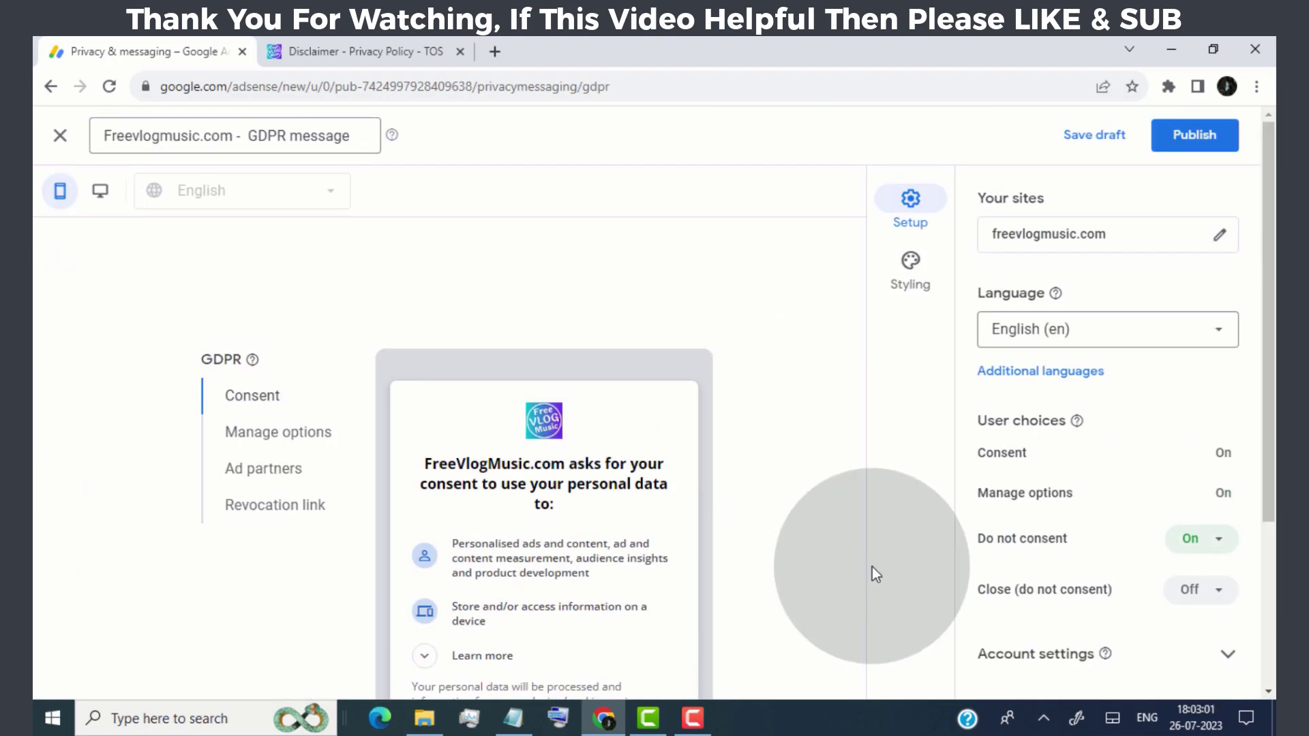
pyautogui.click(1204, 149)
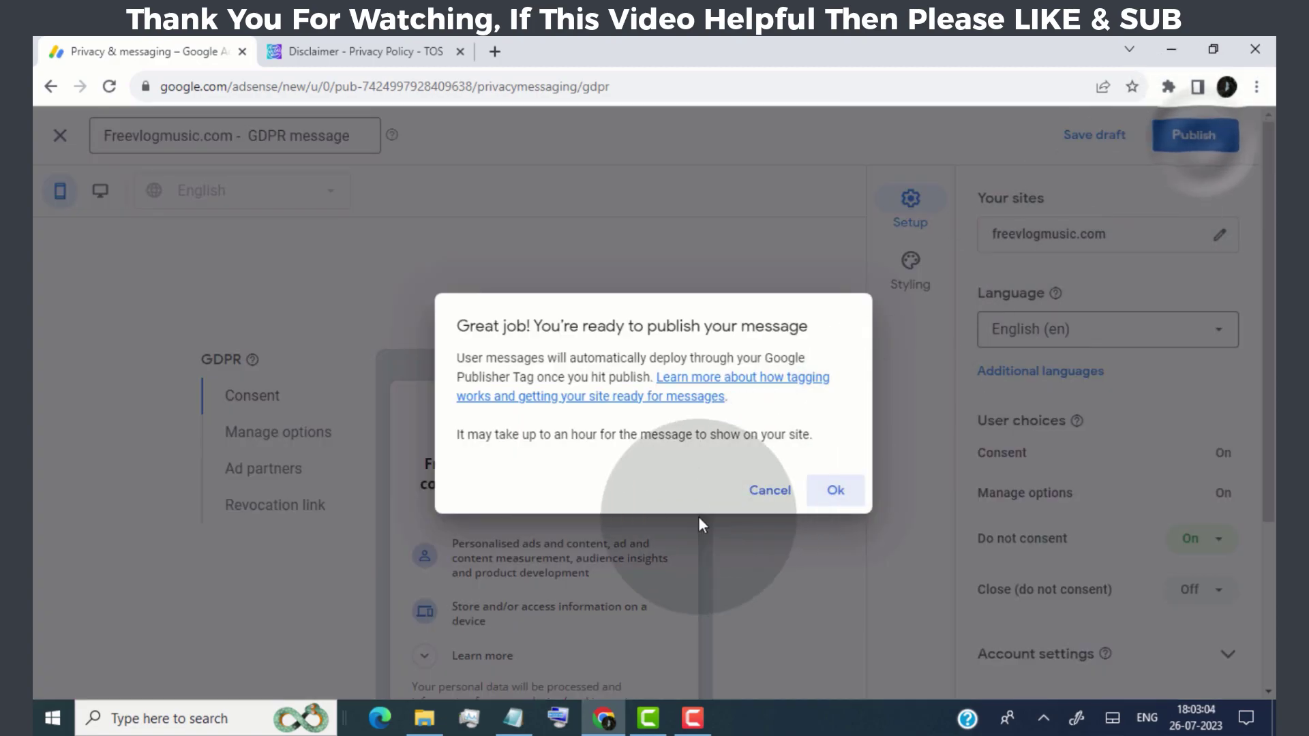
pyautogui.click(838, 493)
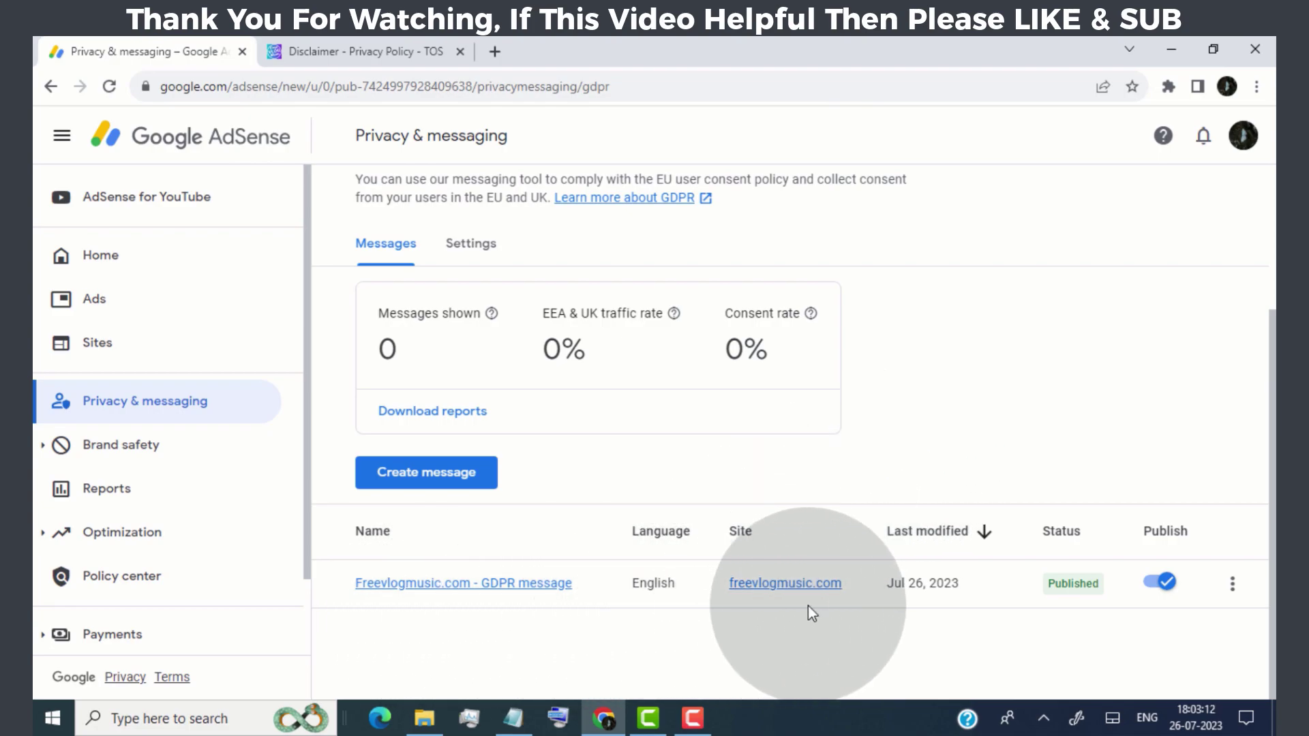
pyautogui.scroll(3, 955, 461)
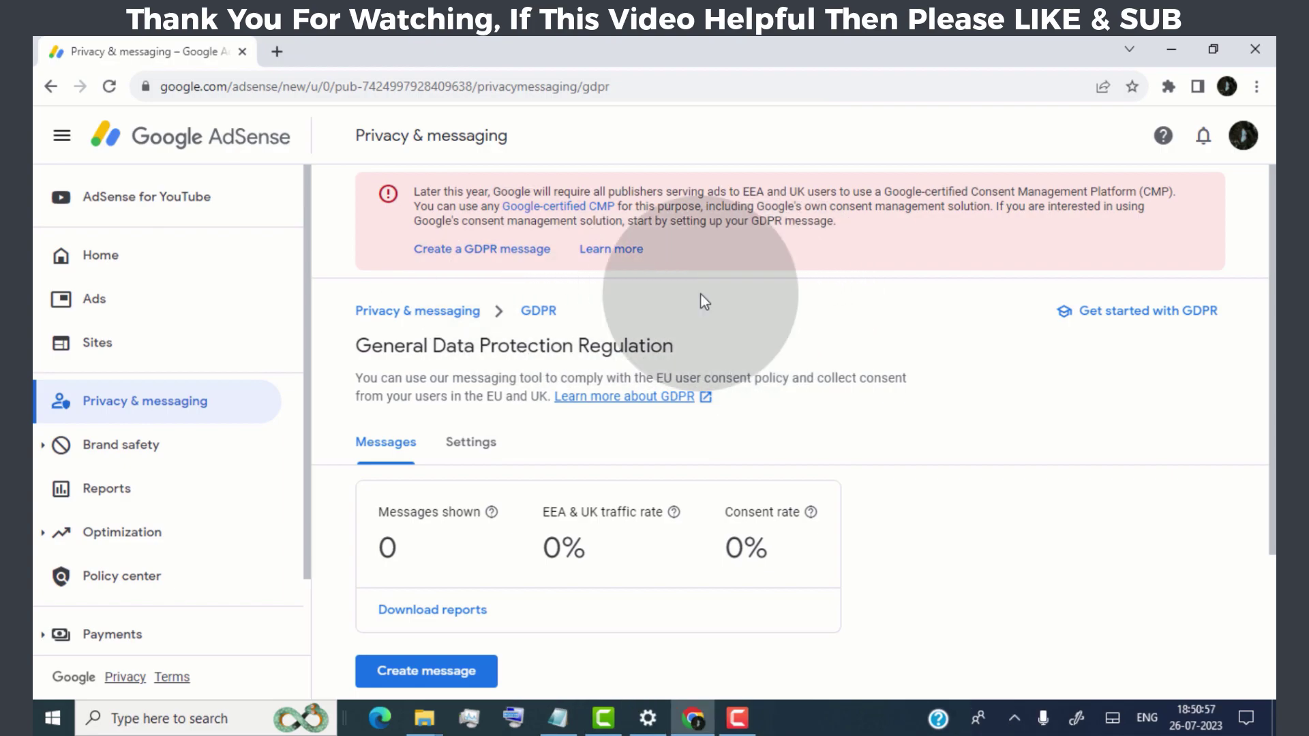
pyautogui.scroll(-3, 701, 294)
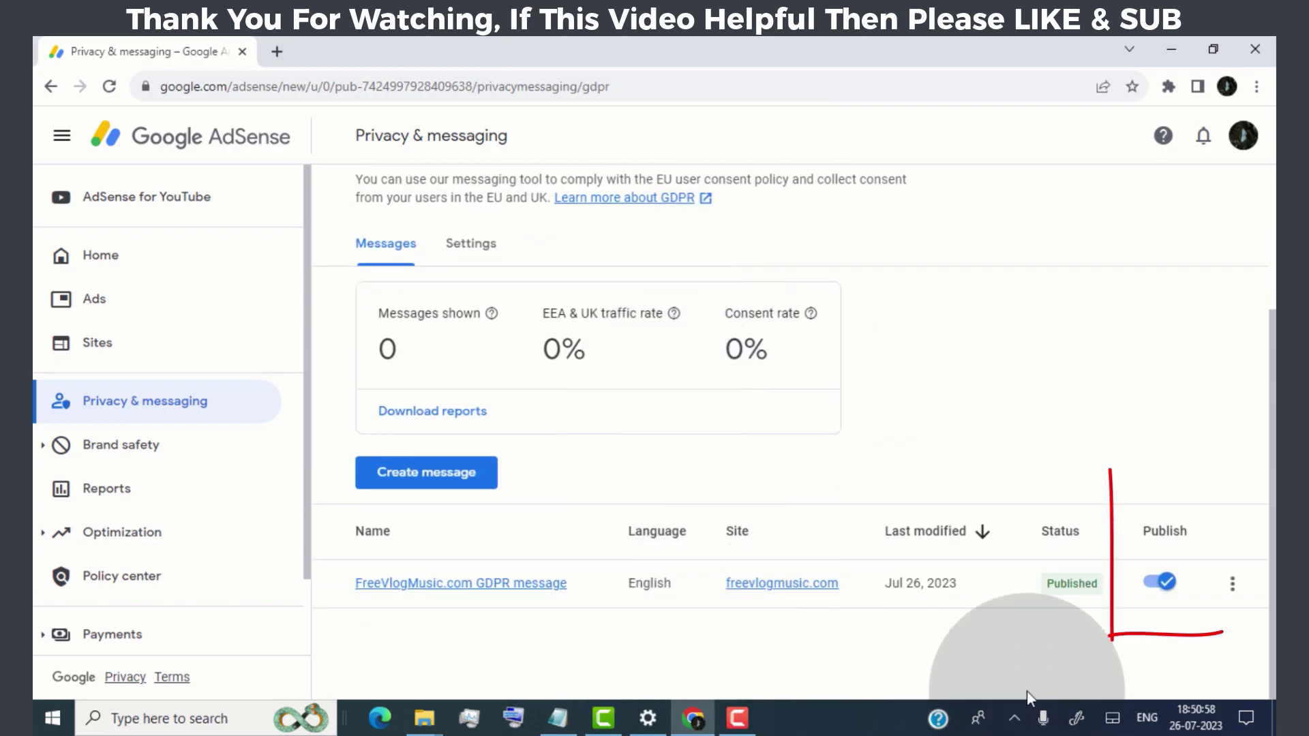